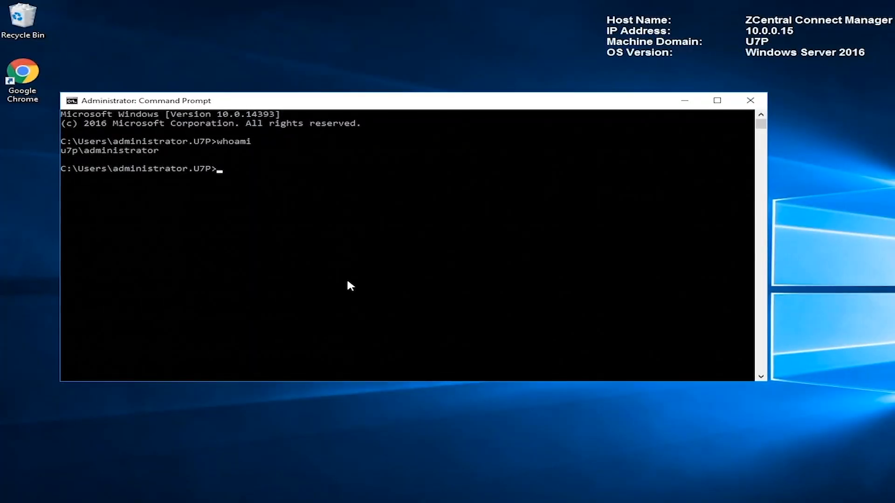
Step: Look up the server's full computer name (server2016CM.U7p.net) with net config workstation
{"action": "type", "text": "net config workstation "}
{"action": "type", "text": "| find \"Full Computer name\""}
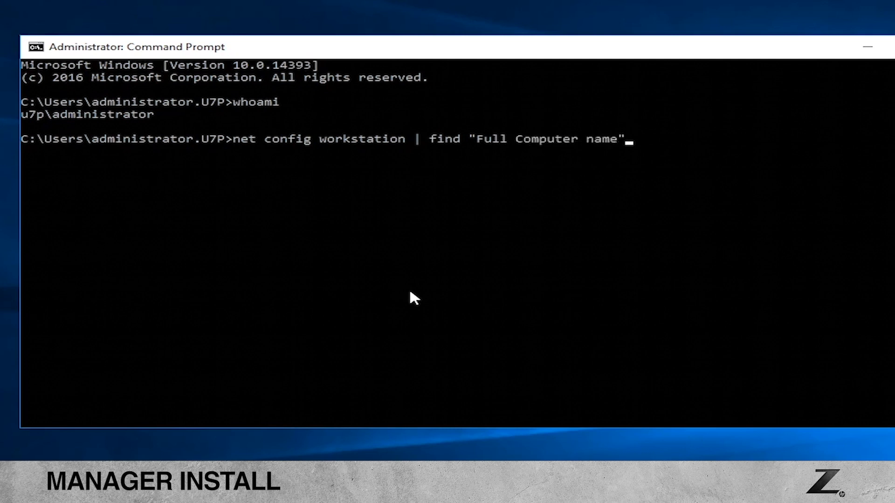
{"action": "key", "text": "Return"}
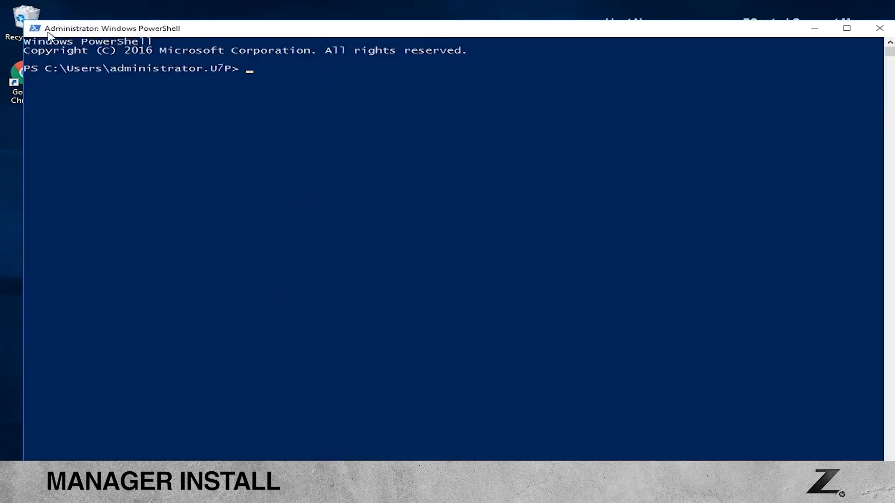
Step: Change into the HP_ZCentral_Connect 2020.0.0\Scripts folder under Downloads
{"action": "type", "text": "cd .\\Downloads\\\\"}
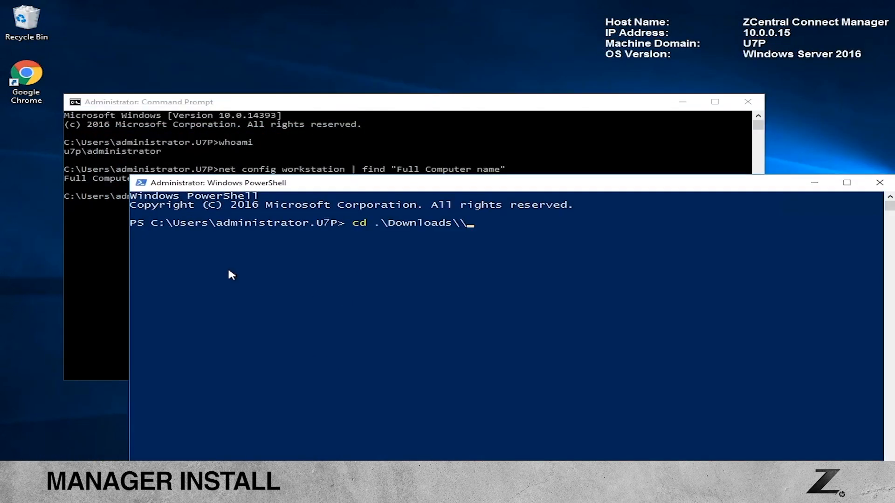
{"action": "key", "text": "Tab"}
{"action": "key", "text": "Tab"}
{"action": "key", "text": "Tab"}
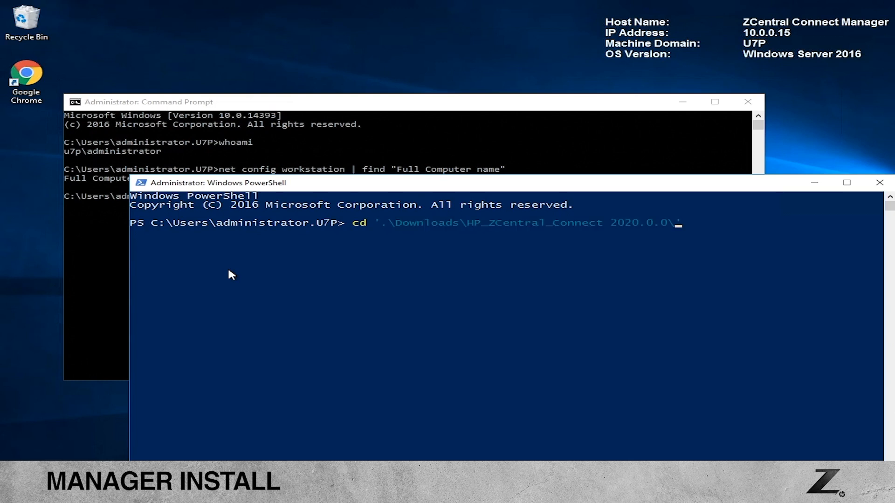
{"action": "key", "text": "Return"}
{"action": "type", "text": "cd .\\Scripts\\"}
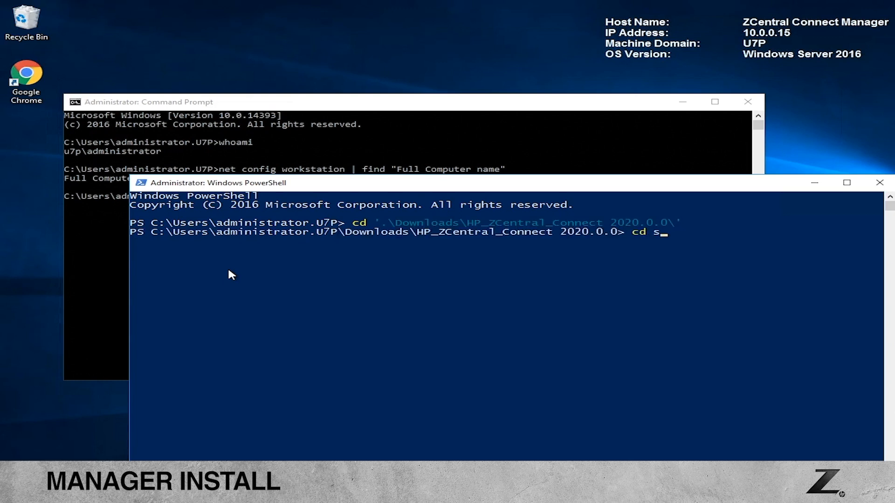
{"action": "key", "text": "Return"}
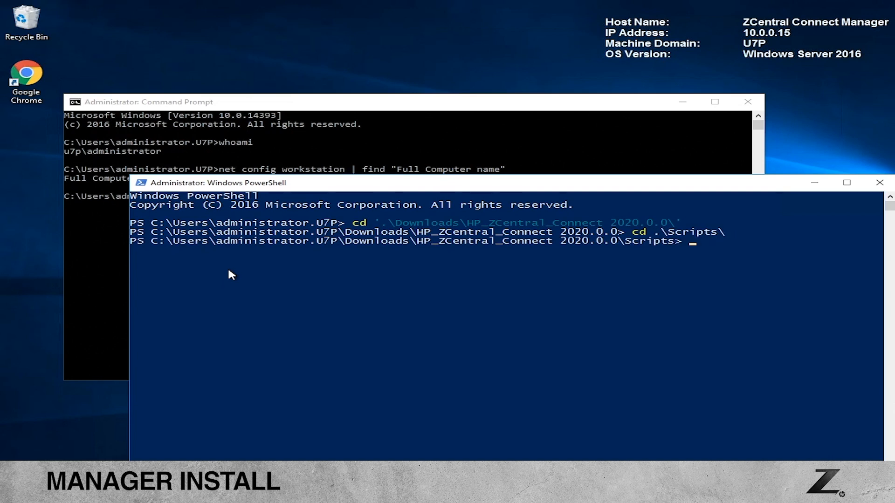
Step: Run MSASetup.ps1 add ZCentral, then verify the ZCentral$ account with Get-ADServiceAccount
{"action": "type", "text": "MS"}
{"action": "key", "text": "Tab"}
{"action": "type", "text": "a"}
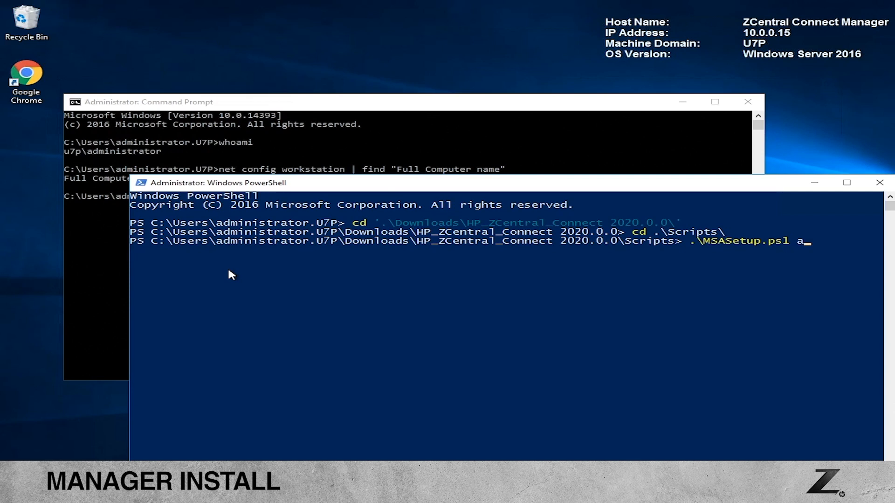
{"action": "type", "text": "dd ZCentral"}
{"action": "key", "text": "Return"}
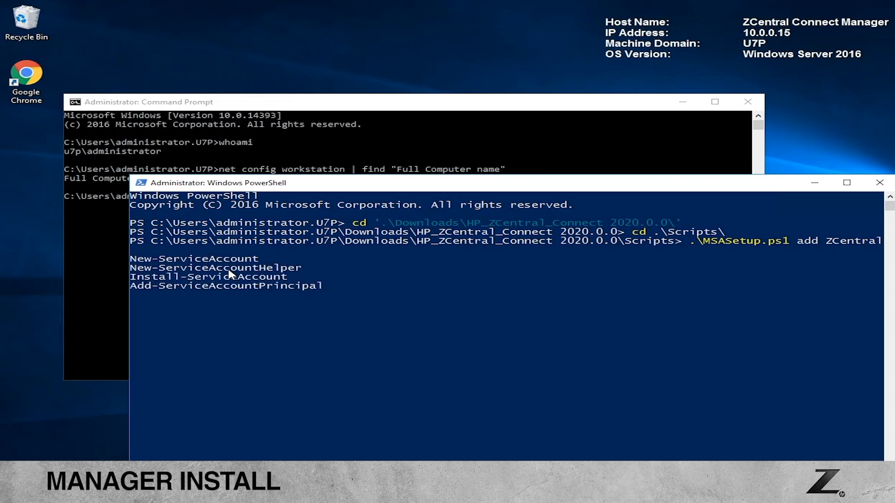
{"action": "key", "text": "Return"}
{"action": "key", "text": "Return"}
{"action": "key", "text": "Return"}
{"action": "key", "text": "Return"}
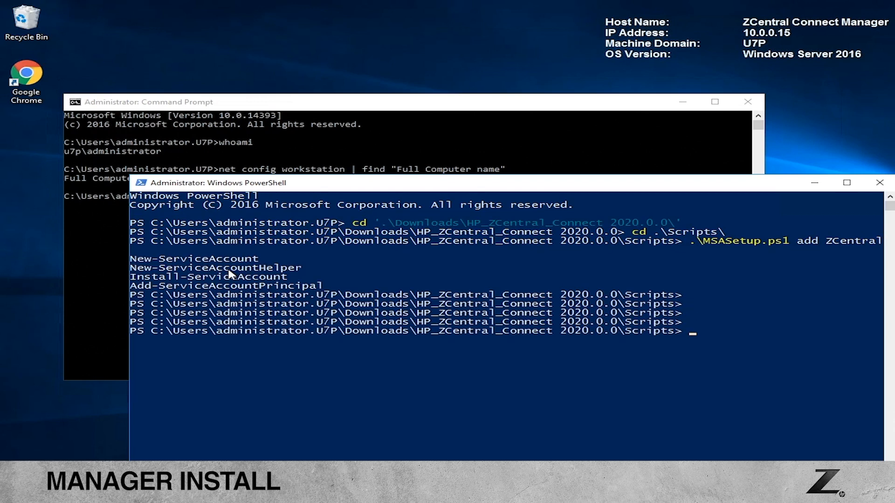
{"action": "type", "text": "Get-ADServiceAccount -filter \"SamAccountName -eq 'ZCentral$'\""}
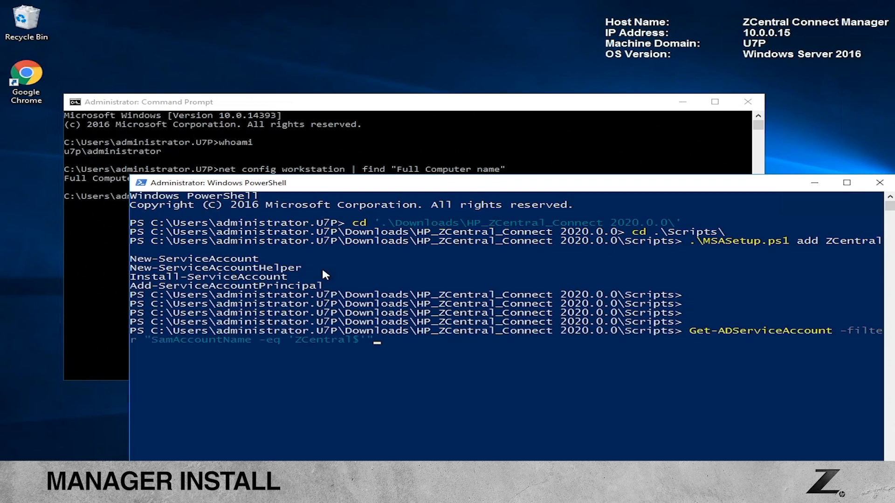
{"action": "key", "text": "Return"}
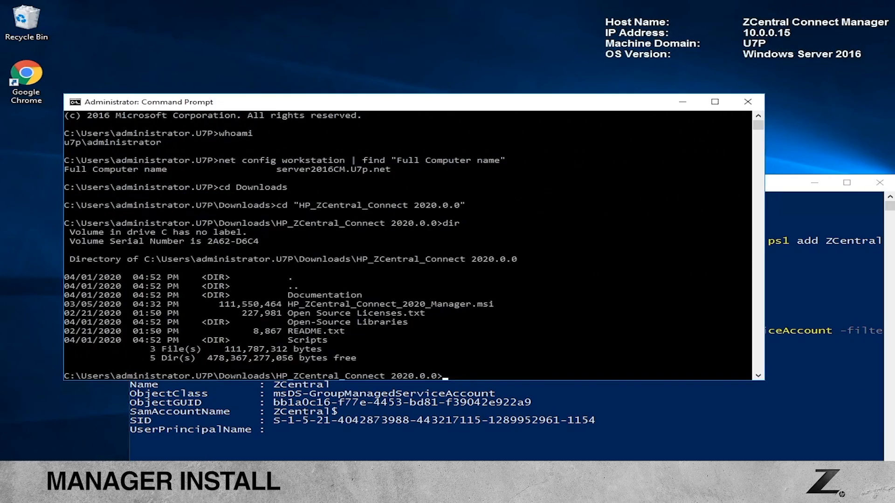
Step: List the installer folder in Command Prompt and launch HP_ZCentral_Connect_2020_Manager.msi
{"action": "left_click", "coordinate": [463, 250]}
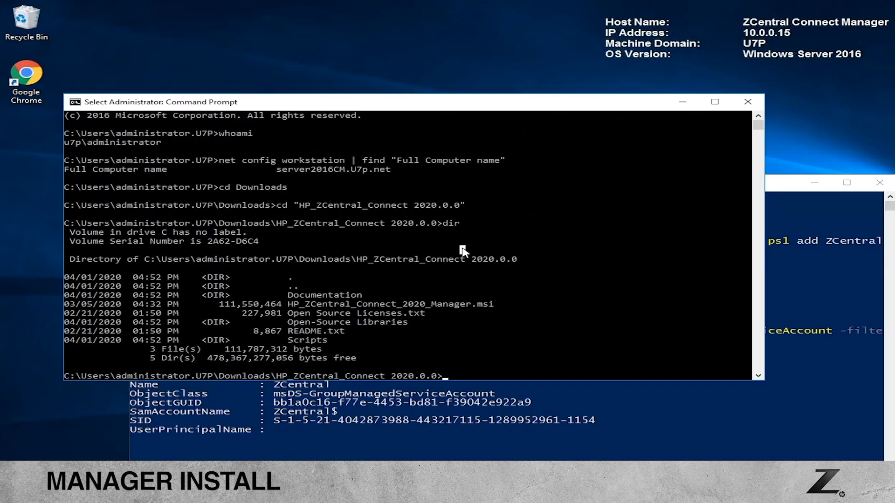
{"action": "key", "text": "Escape"}
{"action": "type", "text": "dir"}
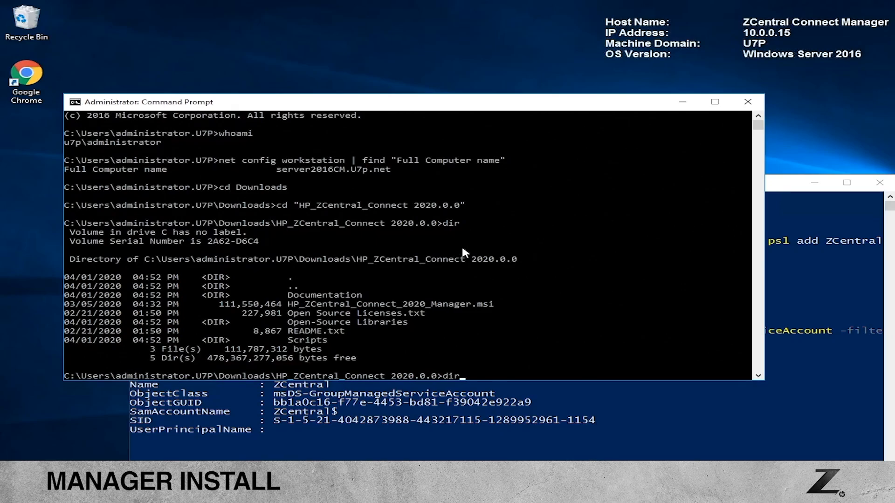
{"action": "key", "text": "Return"}
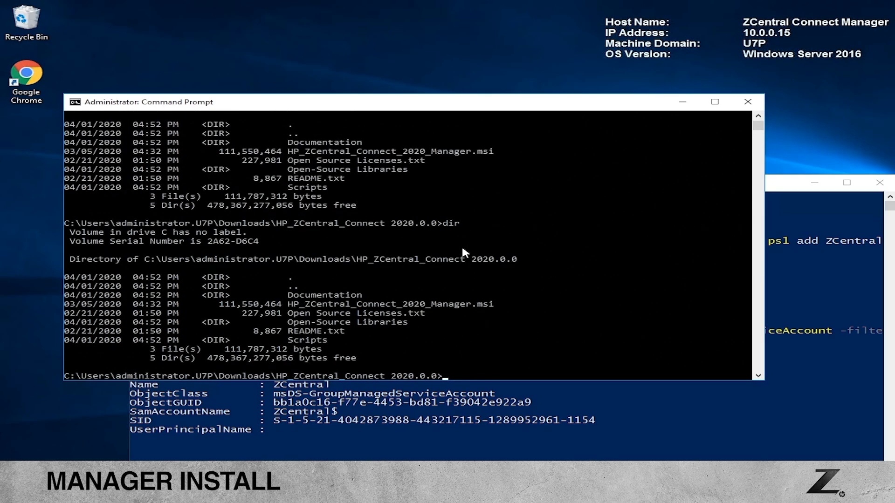
{"action": "type", "text": "HP"}
{"action": "key", "text": "Tab"}
{"action": "key", "text": "Return"}
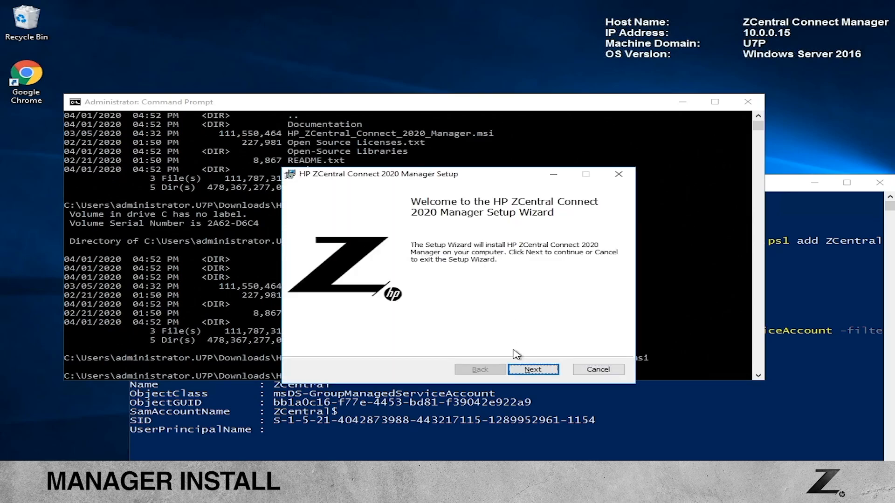
Step: Start the wizard and accept the license agreement terms
{"action": "left_click", "coordinate": [530, 372]}
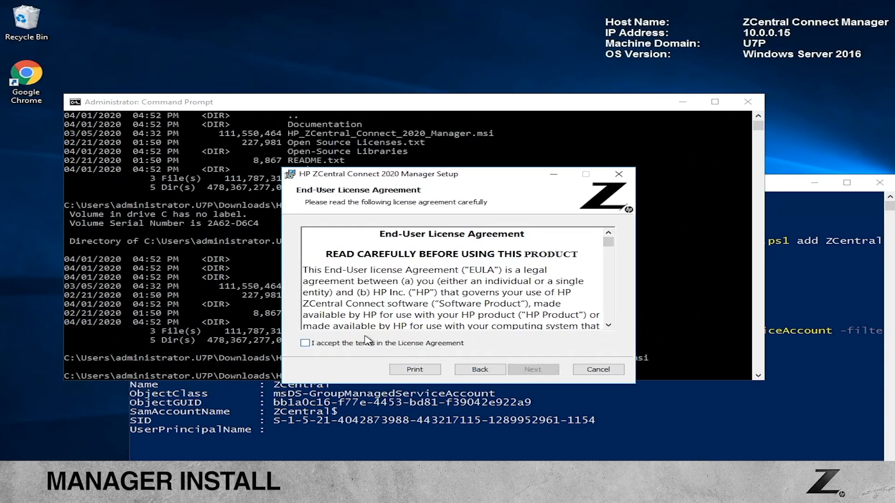
{"action": "left_click", "coordinate": [329, 345]}
{"action": "left_click_drag", "start_coordinate": [608, 243], "coordinate": [607, 321]}
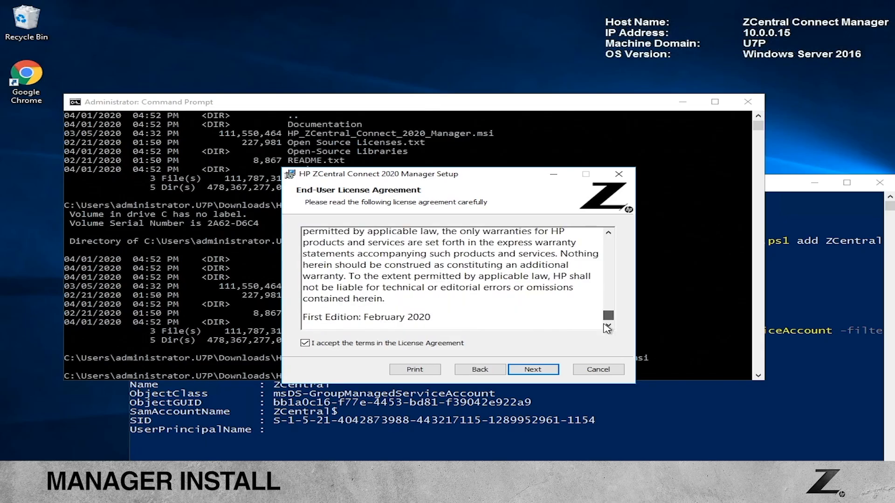
{"action": "left_click", "coordinate": [531, 369]}
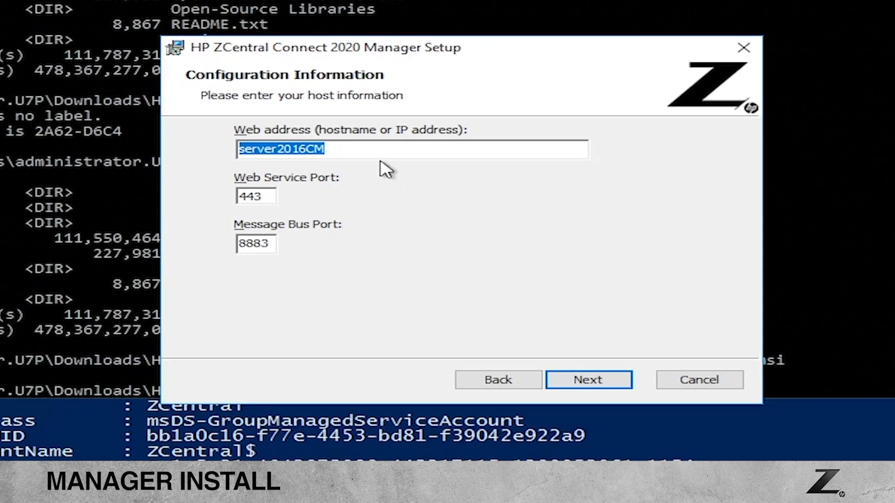
Step: Keep web address server2016CM, web service port 443 and message bus port 8883
{"action": "left_click", "coordinate": [377, 152]}
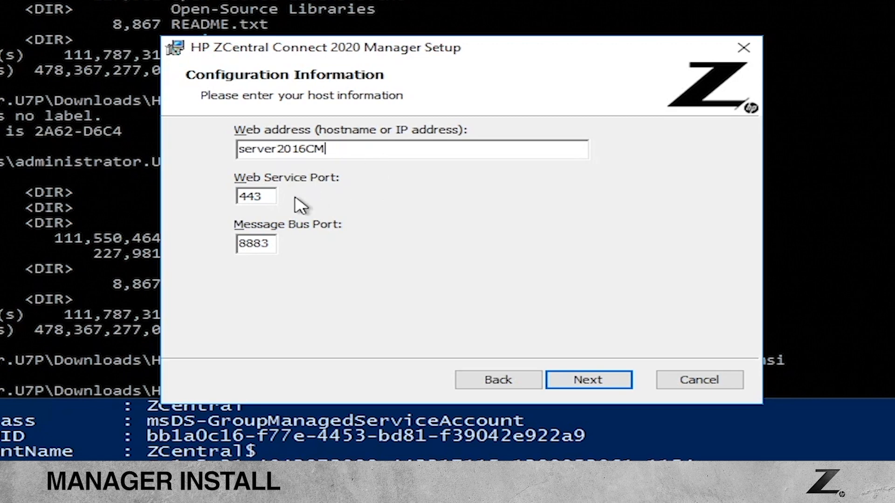
{"action": "left_click", "coordinate": [273, 201]}
{"action": "left_click", "coordinate": [271, 251]}
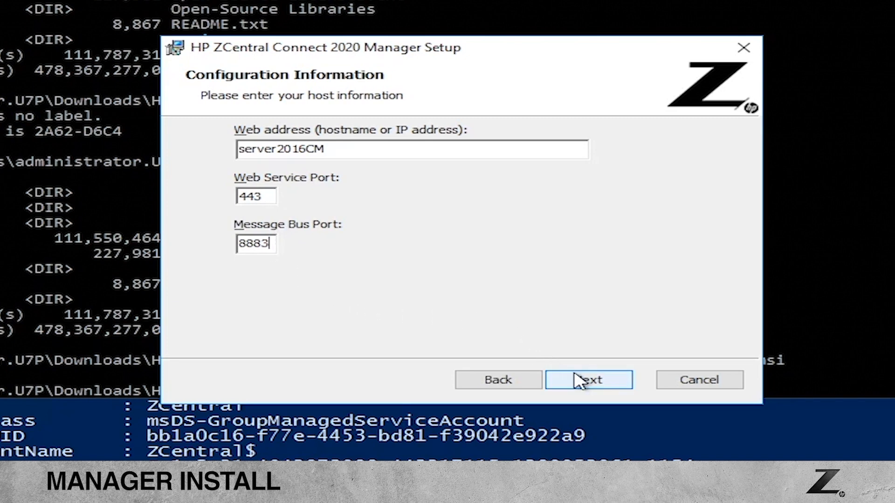
{"action": "left_click", "coordinate": [588, 380]}
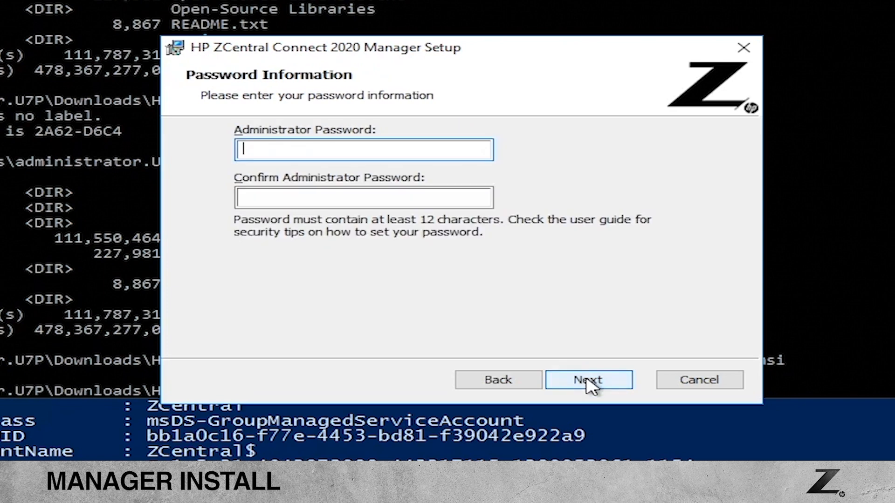
Step: Enter a matching administrator password of at least 12 characters in both fields
{"action": "type", "text": "•••••••••••••"}
{"action": "key", "text": "Tab"}
{"action": "type", "text": "•••••"}
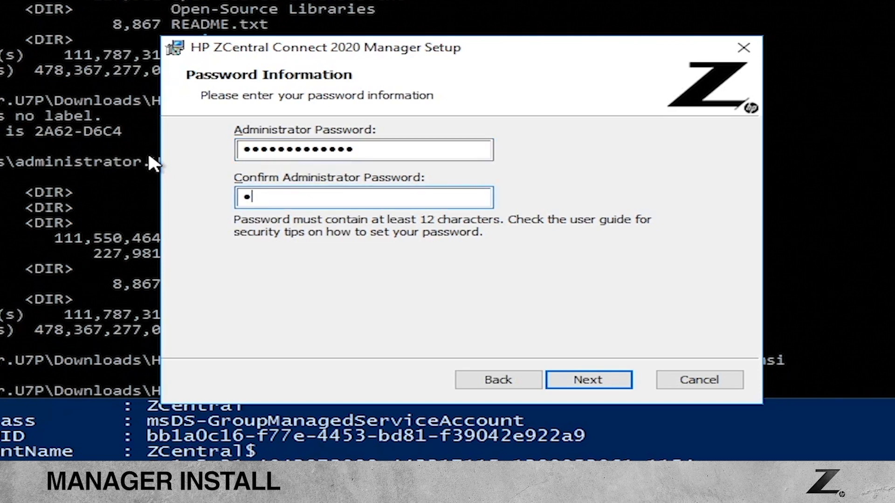
{"action": "type", "text": "••••••••"}
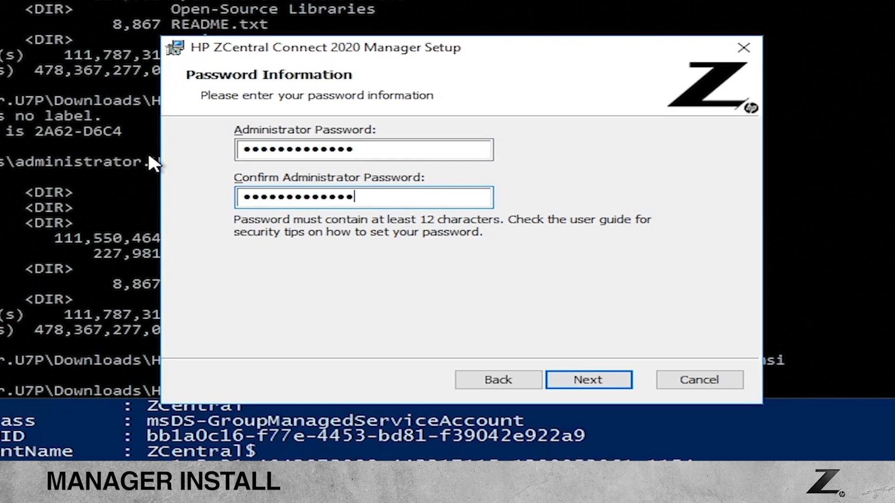
{"action": "left_click", "coordinate": [570, 380]}
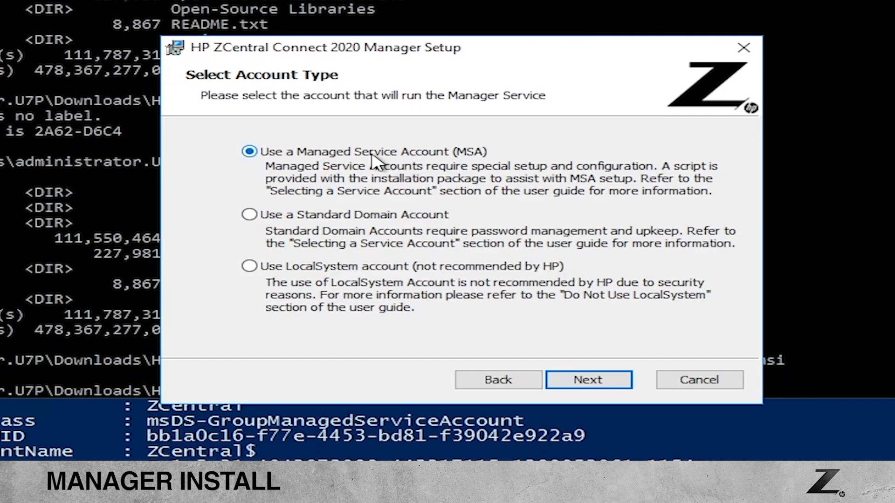
Step: Keep Managed Service Account and set the account name to u7p\ZCentral$
{"action": "left_click", "coordinate": [580, 381]}
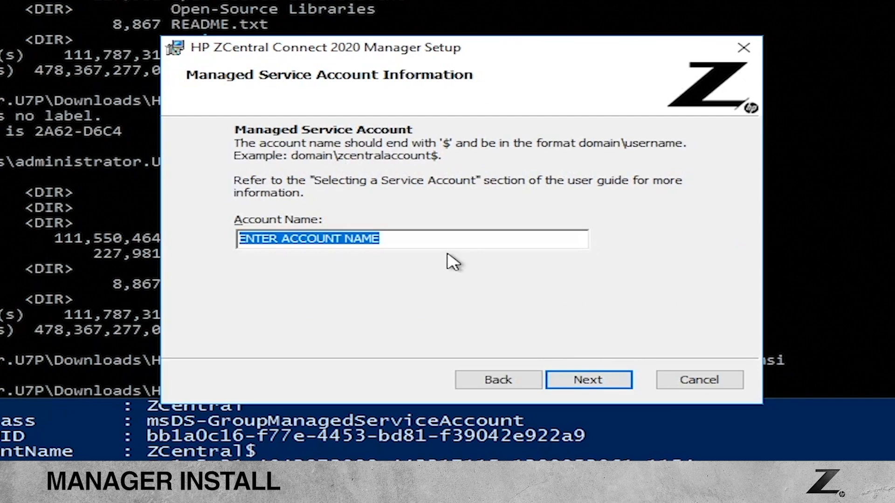
{"action": "key", "text": "BackSpace"}
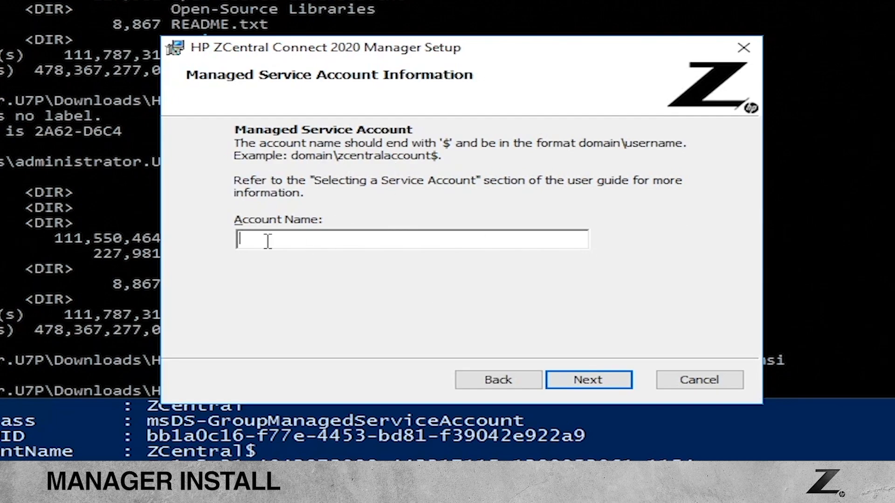
{"action": "type", "text": "u7p\\ZCentral$"}
{"action": "left_click", "coordinate": [581, 379]}
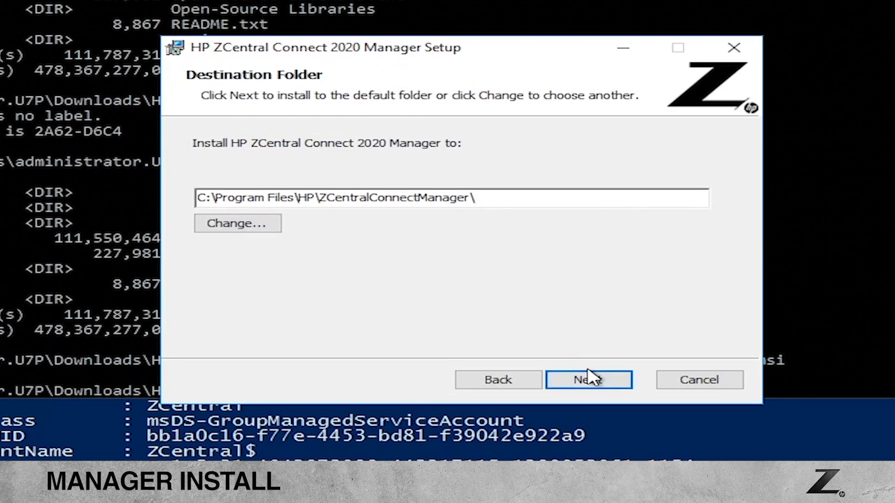
Step: Install the Manager into the default C:\Program Files\HP\ZCentralConnectManager\ folder
{"action": "left_click", "coordinate": [555, 198]}
{"action": "left_click", "coordinate": [574, 386]}
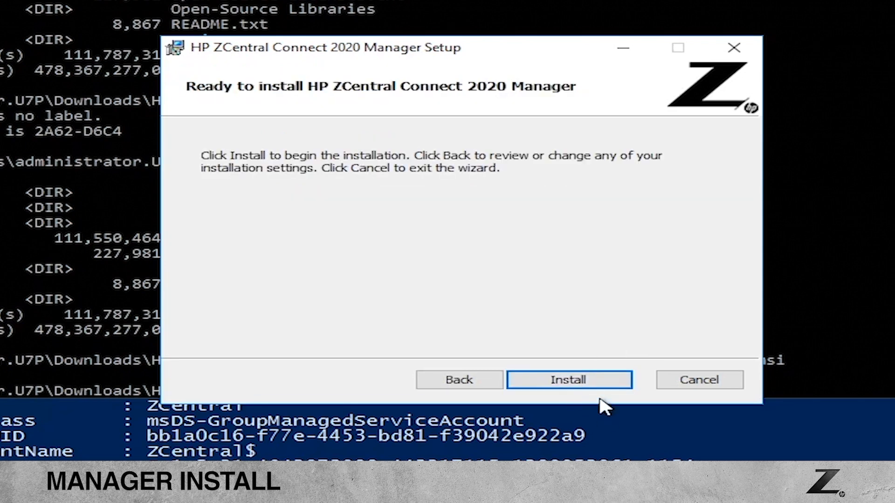
{"action": "left_click", "coordinate": [580, 386]}
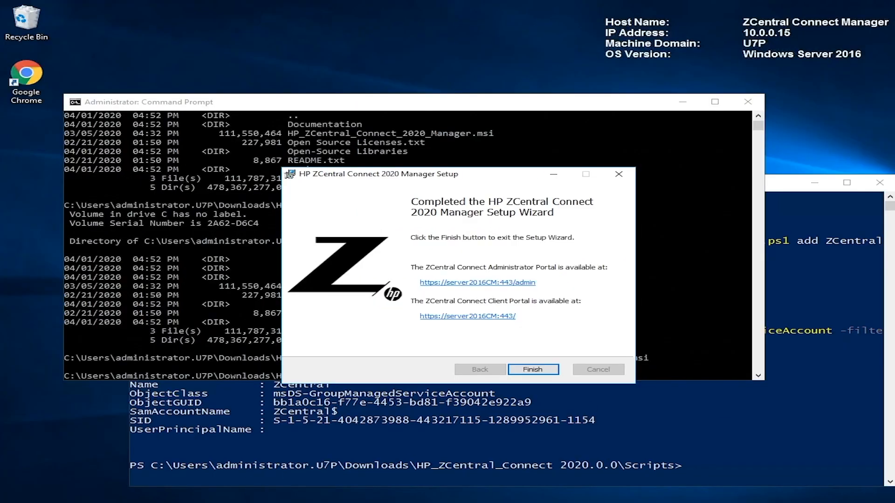
{"action": "key", "text": "super"}
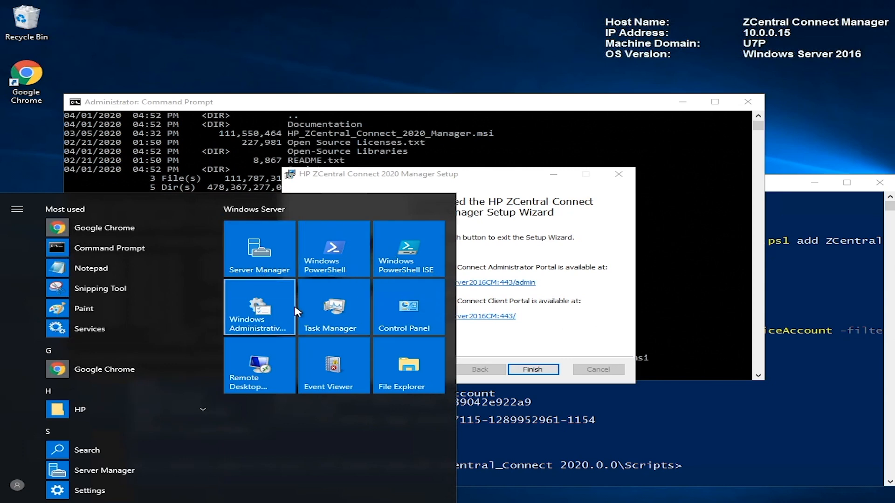
Step: Launch Computer Management from Administrative Tools and show the Services list
{"action": "left_click", "coordinate": [270, 322]}
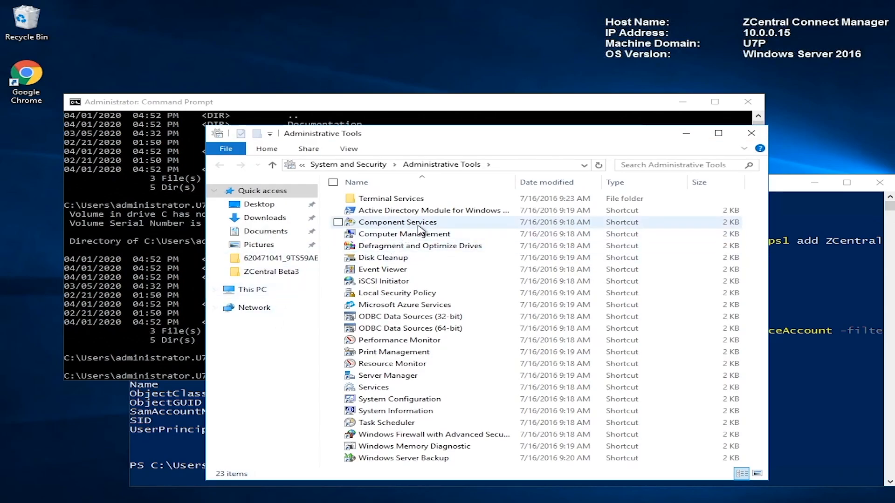
{"action": "left_click", "coordinate": [407, 236]}
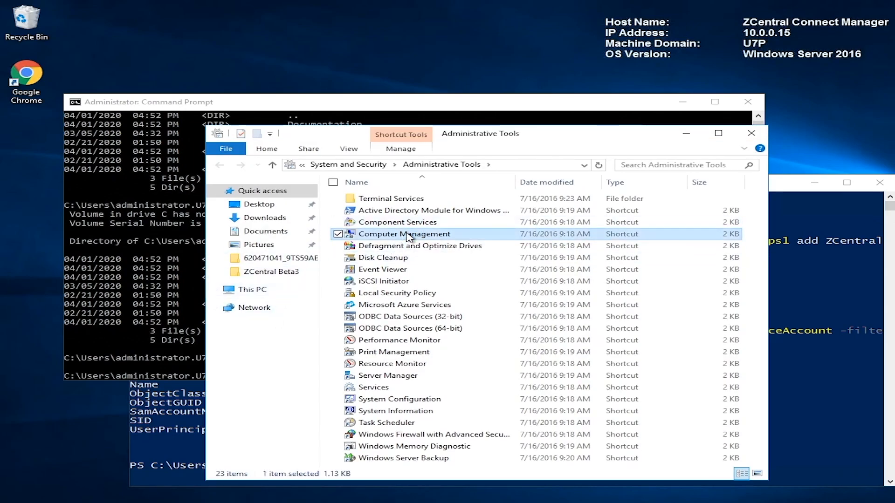
{"action": "double_click", "coordinate": [408, 237]}
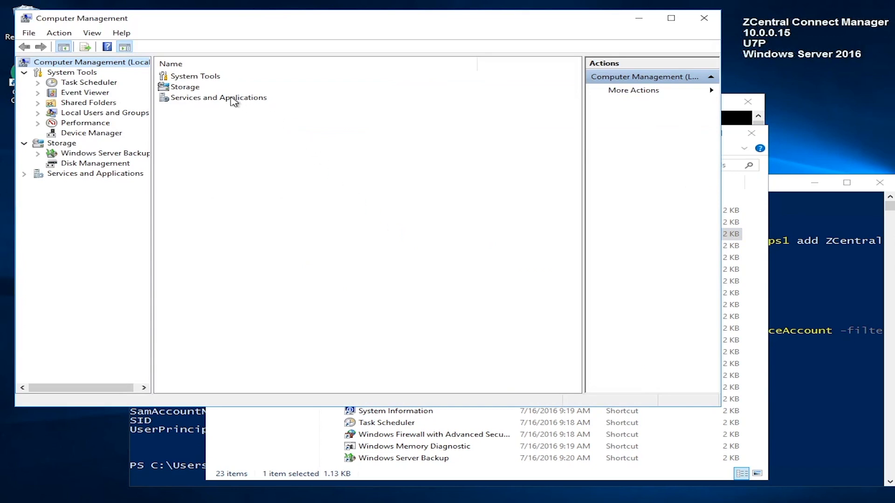
{"action": "left_click", "coordinate": [232, 100]}
{"action": "double_click", "coordinate": [232, 100]}
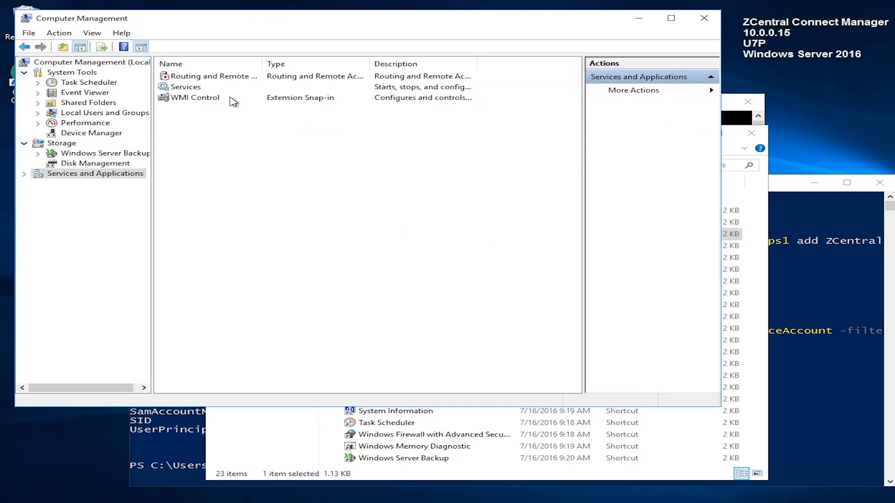
{"action": "double_click", "coordinate": [201, 87]}
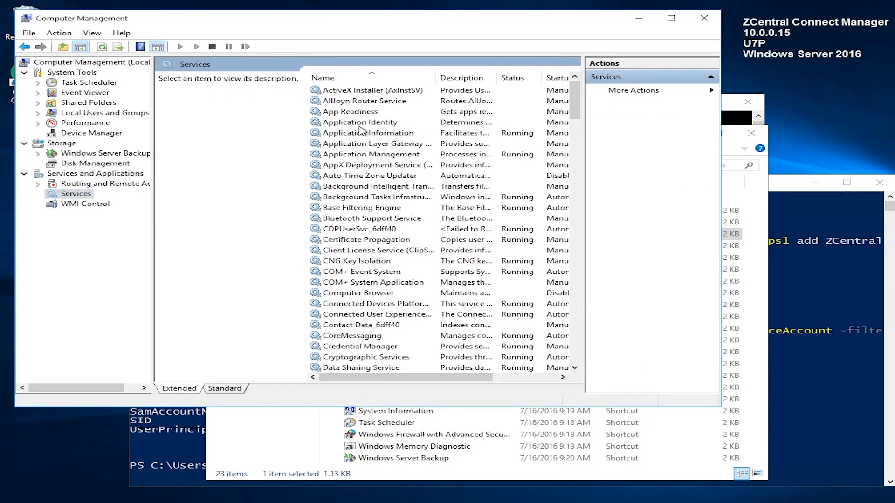
{"action": "scroll", "coordinate": [370, 182], "scroll_direction": "down", "scroll_amount": 11}
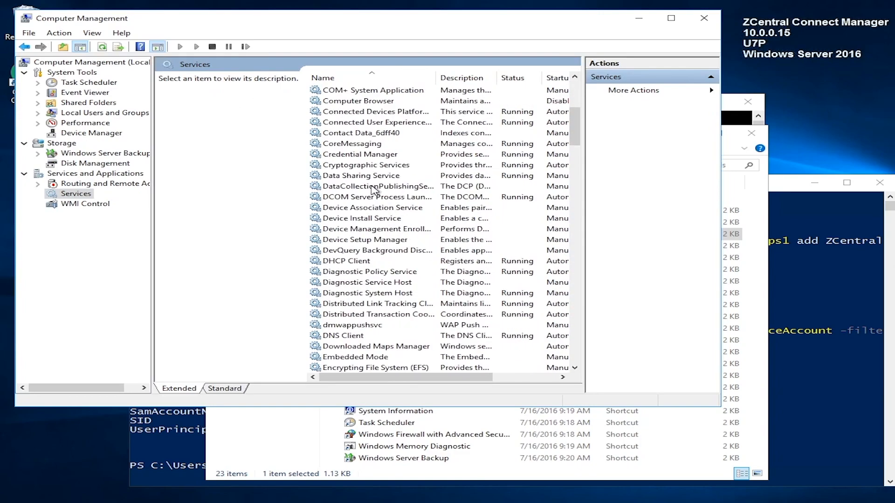
{"action": "scroll", "coordinate": [371, 189], "scroll_direction": "down", "scroll_amount": 4}
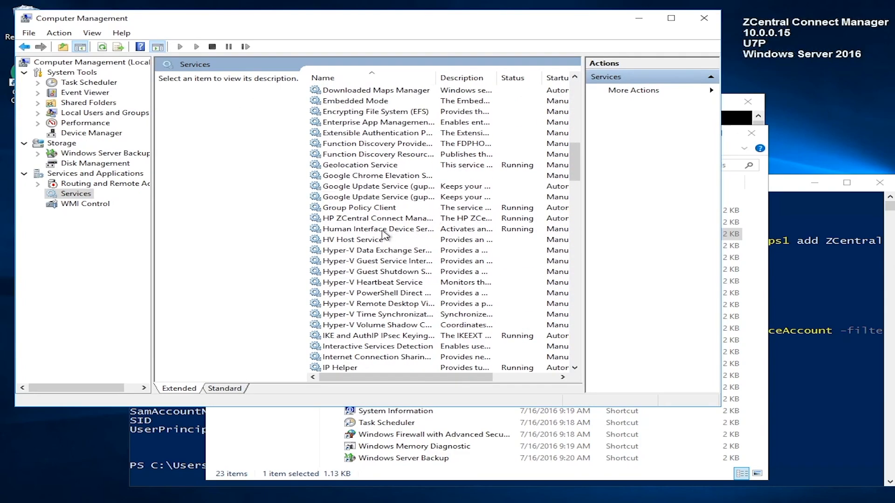
Step: Check the HP ZCentral Connect Manager service properties: running, automatic startup
{"action": "left_click", "coordinate": [365, 220]}
{"action": "right_click", "coordinate": [365, 223]}
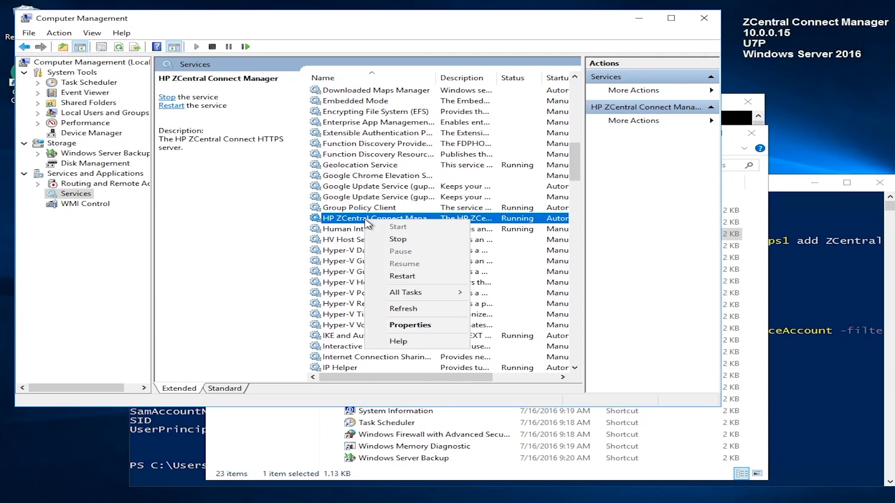
{"action": "left_click", "coordinate": [410, 325]}
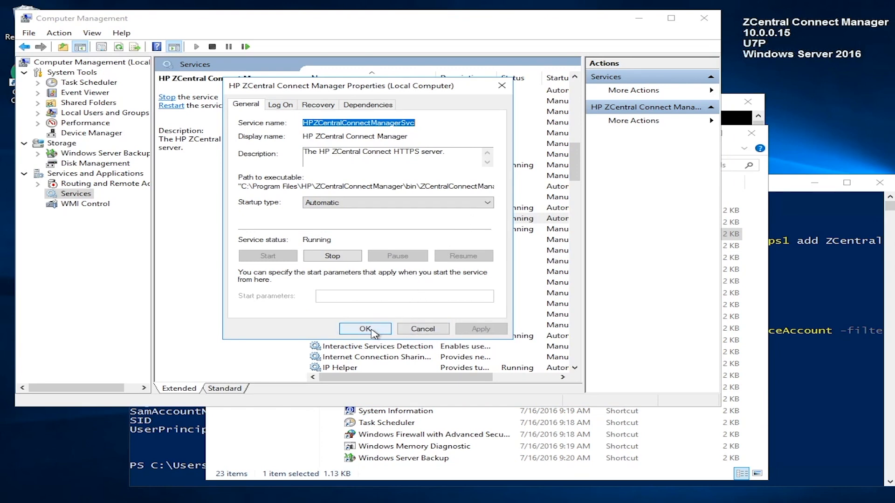
{"action": "left_click", "coordinate": [421, 328]}
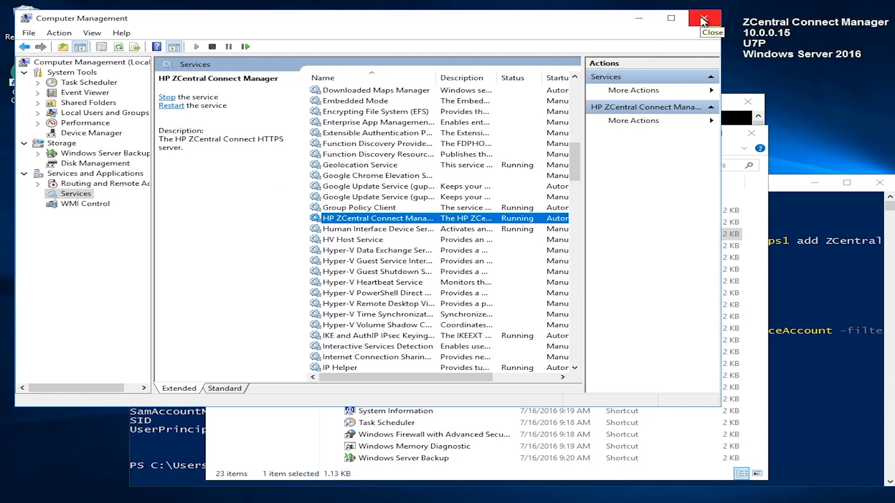
Step: Close Computer Management and open the Administrator Portal link from the completion page
{"action": "left_click", "coordinate": [703, 19]}
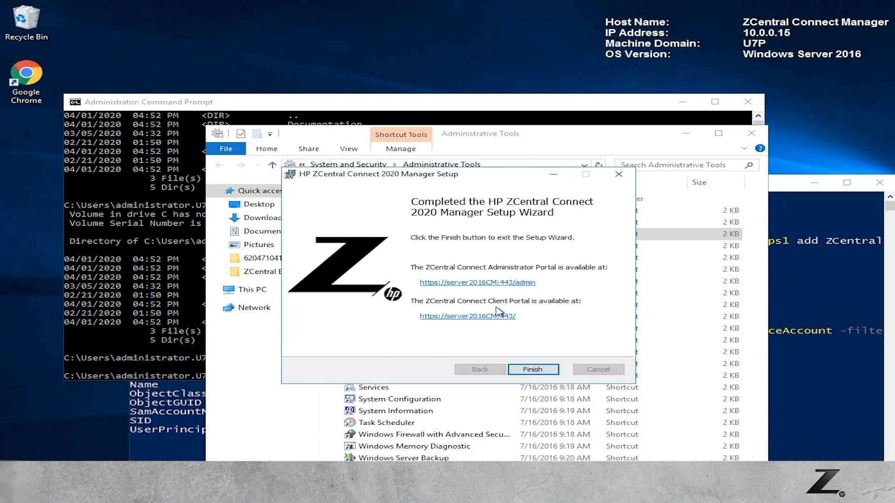
{"action": "left_click", "coordinate": [436, 282]}
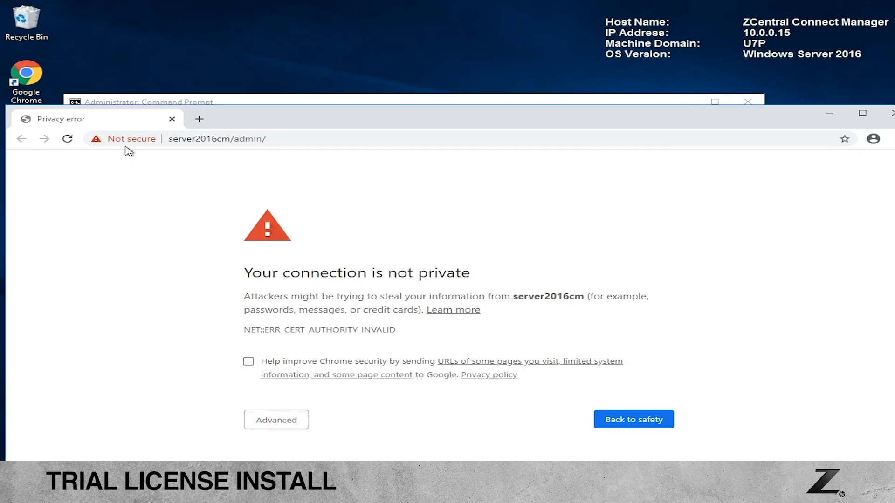
Step: Bypass the certificate warning, log in as administrator, and view the About page
{"action": "left_click", "coordinate": [275, 421]}
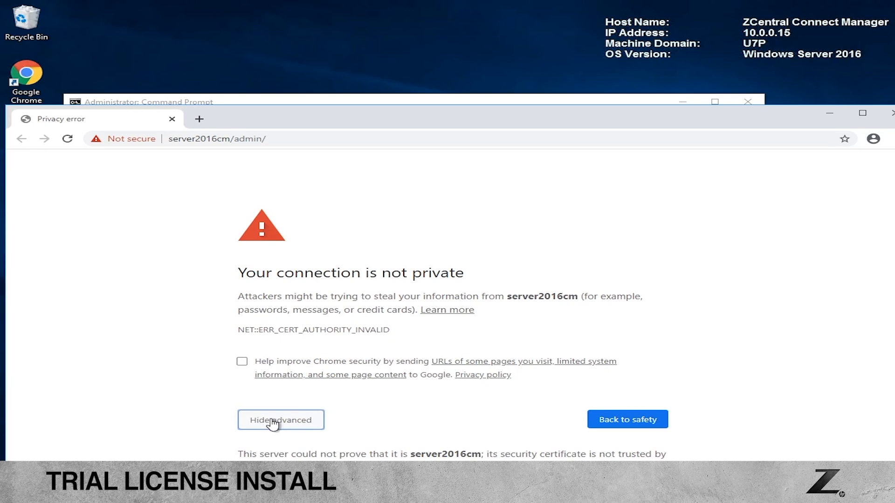
{"action": "left_click", "coordinate": [287, 497]}
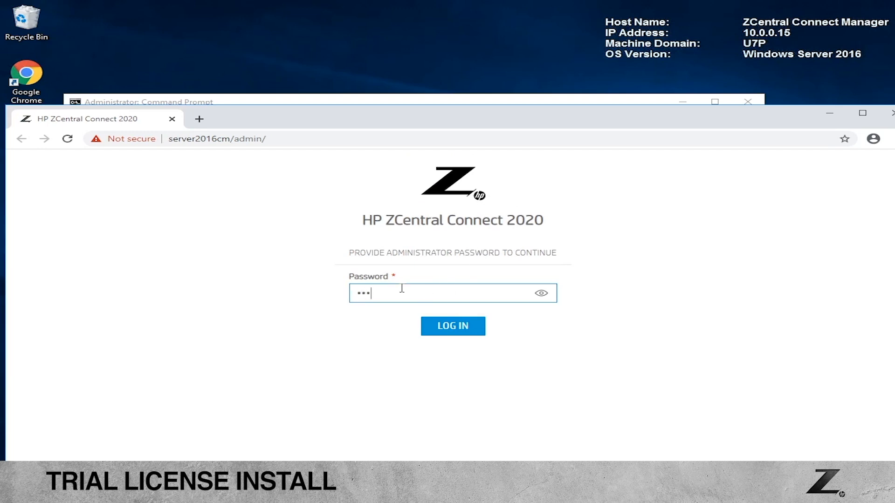
{"action": "key", "text": "Return"}
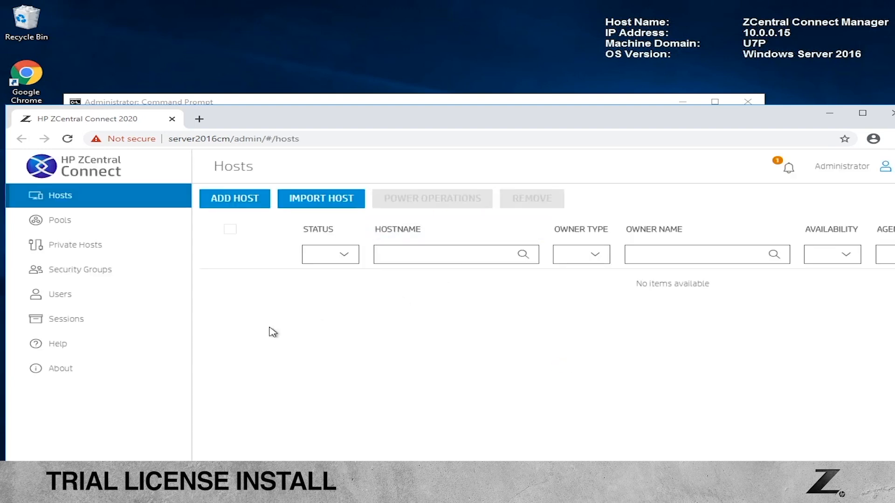
{"action": "left_click", "coordinate": [57, 372]}
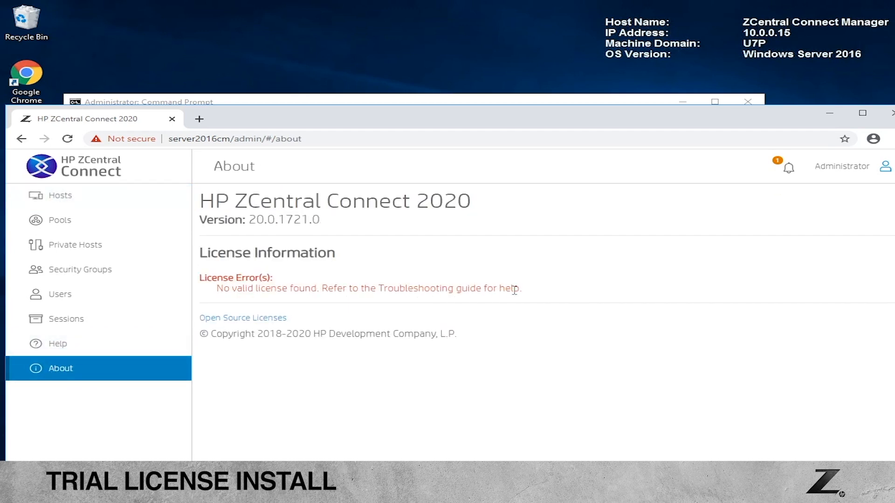
Step: Open the trial license file from Downloads in Notepad
{"action": "right_click", "coordinate": [158, 489]}
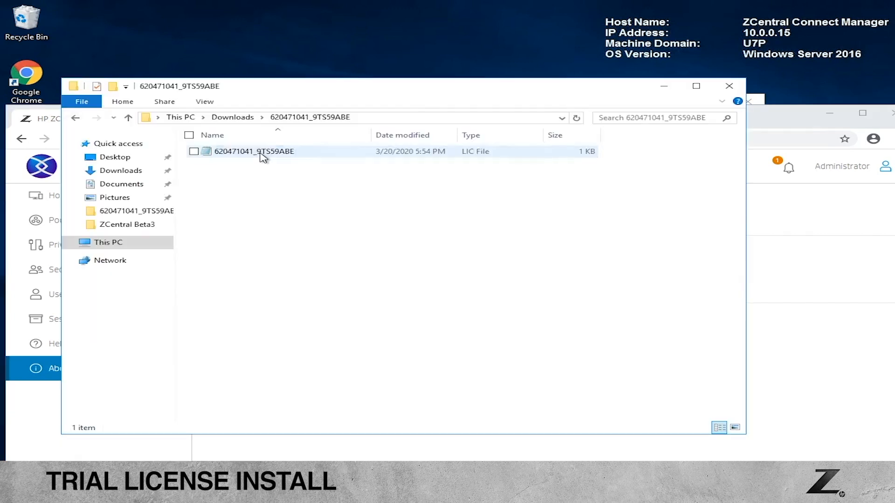
{"action": "left_click", "coordinate": [260, 153]}
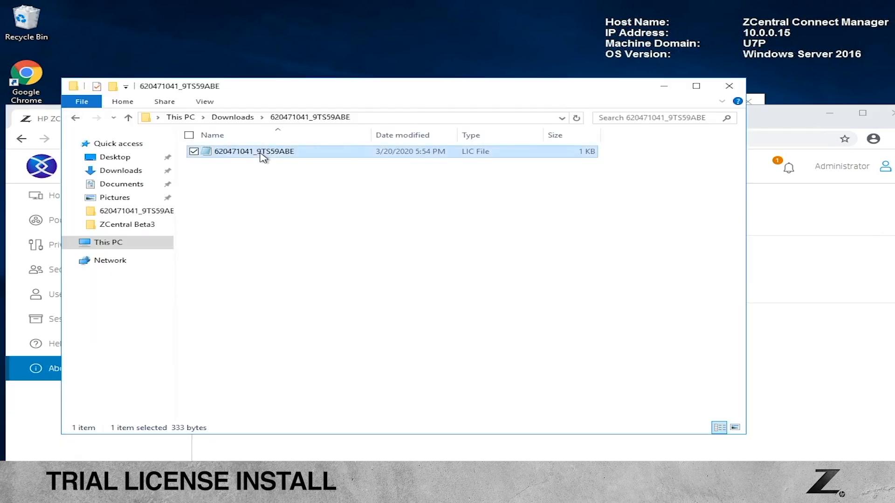
{"action": "right_click", "coordinate": [263, 157]}
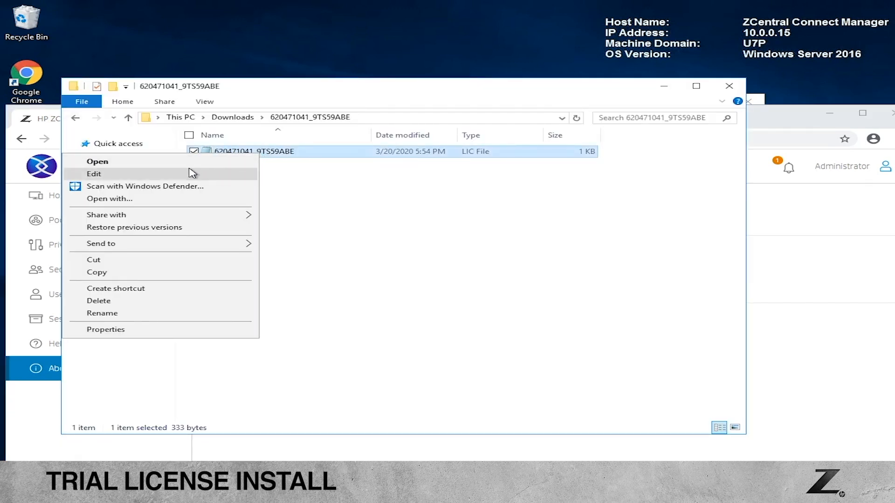
{"action": "left_click", "coordinate": [152, 175]}
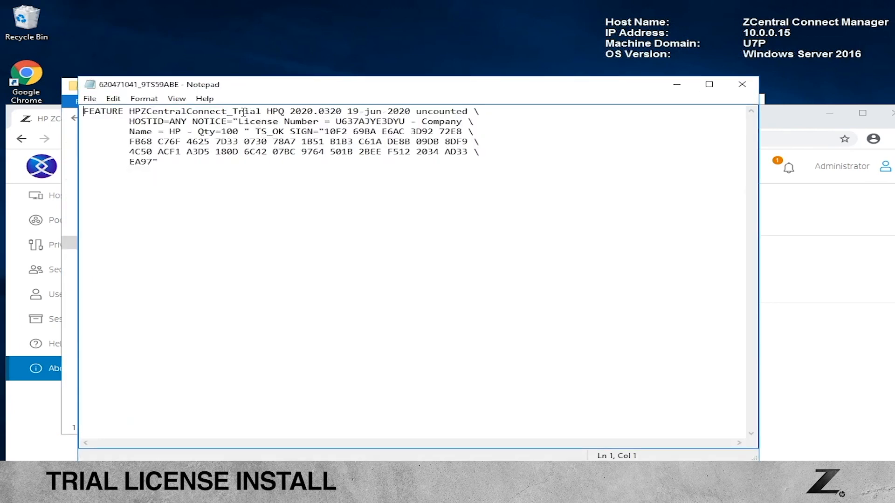
Step: Check the license's HPZCentralConnect_Trial feature, Qty=100 and 19-jun-2020 expiry, then close Notepad
{"action": "left_click_drag", "start_coordinate": [260, 111], "coordinate": [120, 111]}
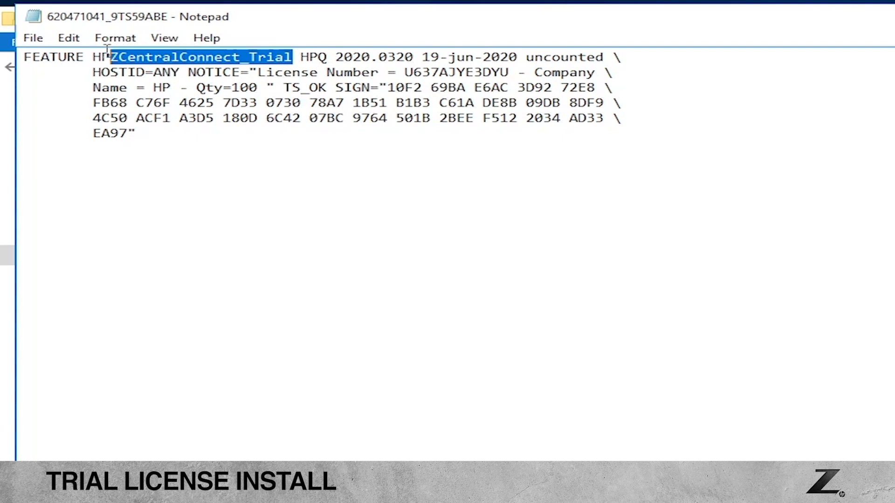
{"action": "left_click_drag", "start_coordinate": [81, 50], "coordinate": [91, 51]}
{"action": "left_click_drag", "start_coordinate": [258, 87], "coordinate": [196, 86]}
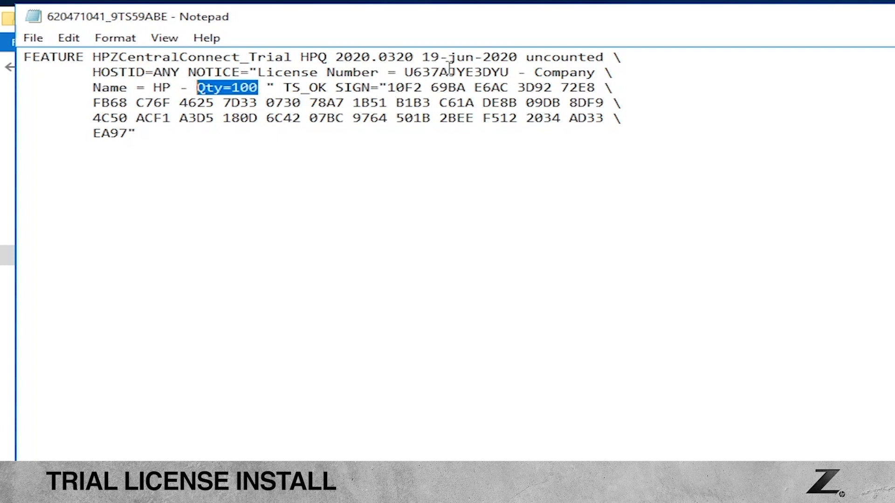
{"action": "left_click_drag", "start_coordinate": [517, 56], "coordinate": [416, 57]}
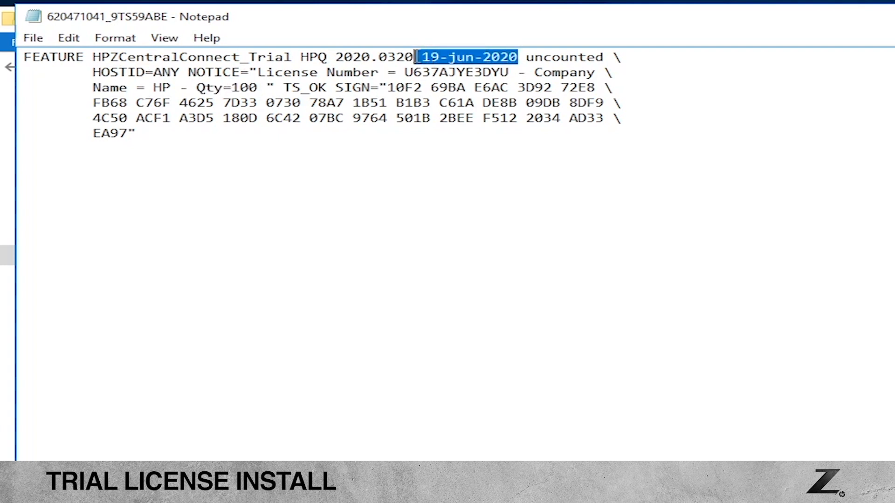
{"action": "left_click", "coordinate": [501, 359]}
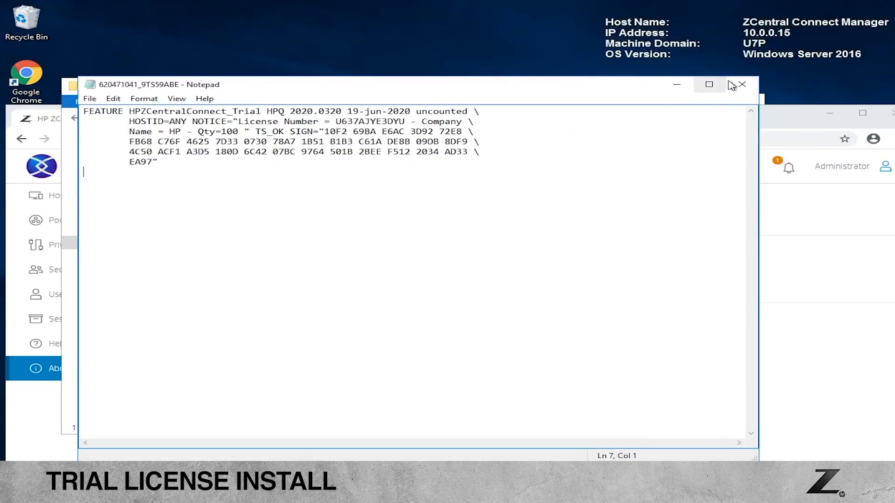
{"action": "left_click", "coordinate": [741, 85]}
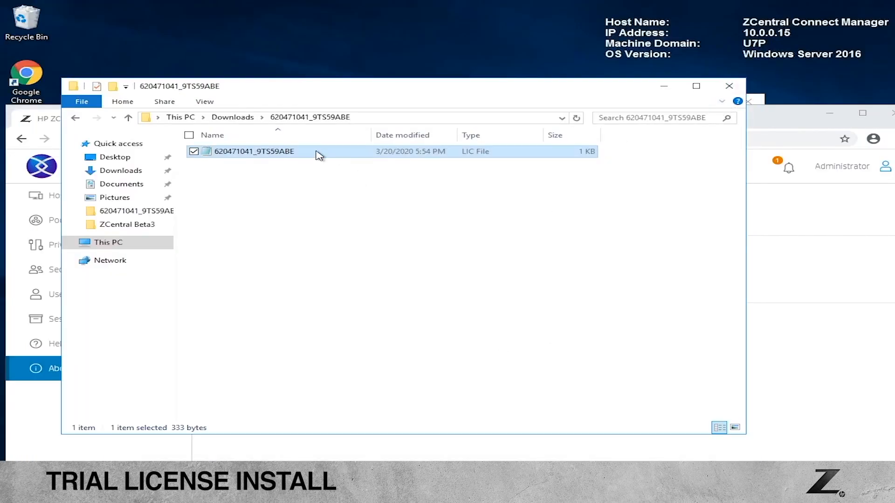
Step: Copy the LIC license file and go to the %PROGRAMDATA% folder
{"action": "right_click", "coordinate": [302, 154]}
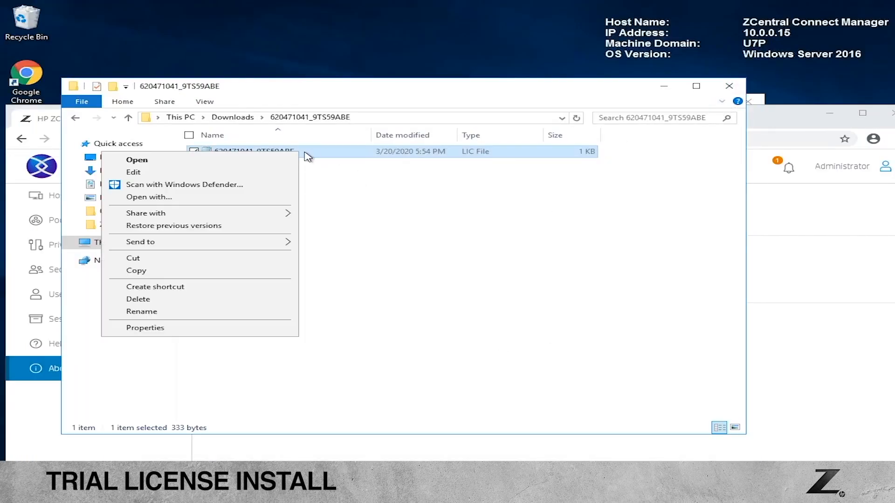
{"action": "left_click", "coordinate": [142, 271]}
{"action": "left_click", "coordinate": [419, 118]}
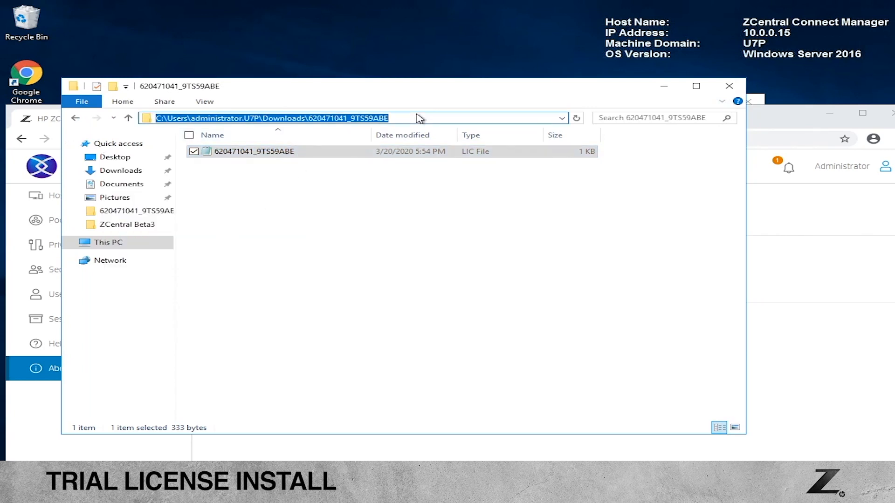
{"action": "key", "text": "BackSpace"}
{"action": "type", "text": "%"}
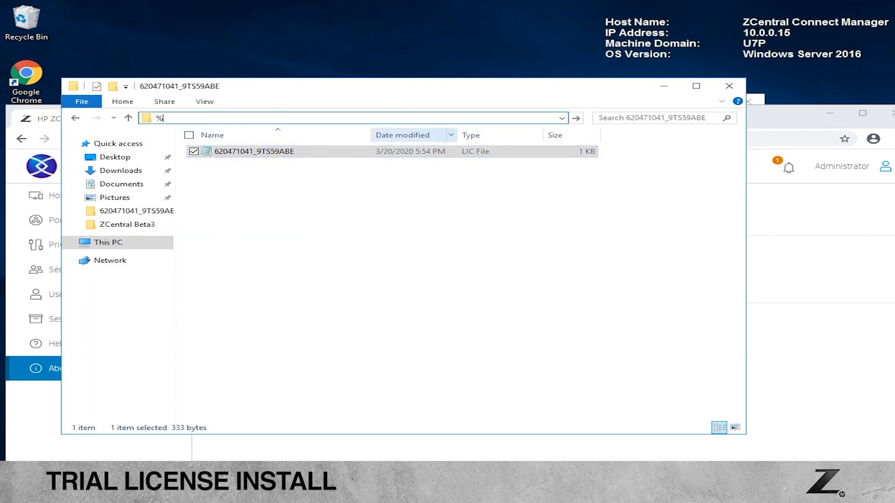
{"action": "type", "text": "PROGRAMDATA%"}
{"action": "key", "text": "Return"}
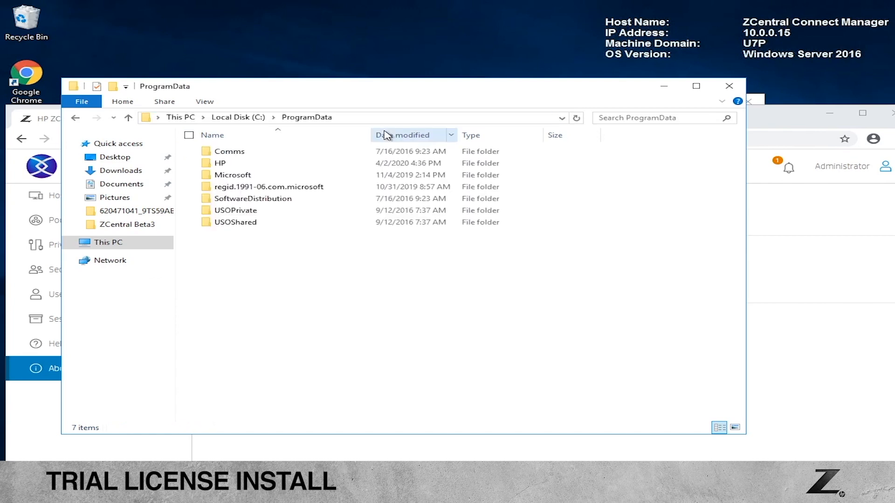
Step: Paste the license file into HP\ZCentralConnectManager beside settings.json
{"action": "double_click", "coordinate": [239, 164]}
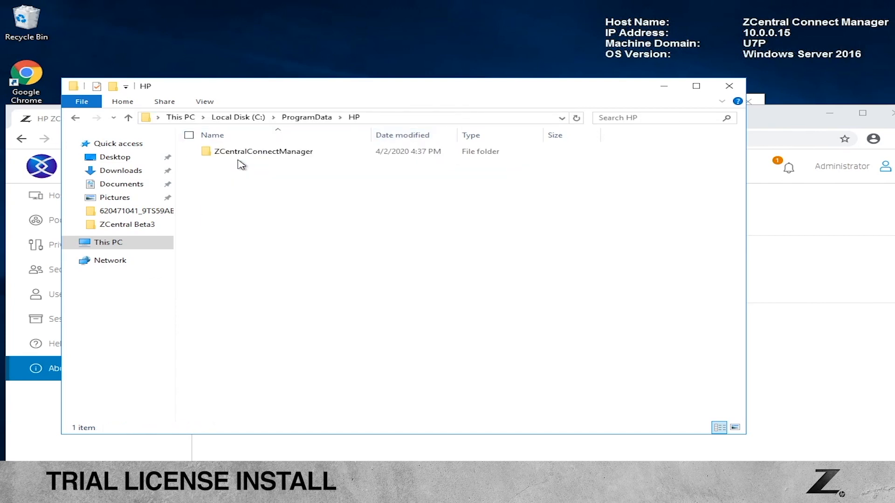
{"action": "double_click", "coordinate": [281, 161]}
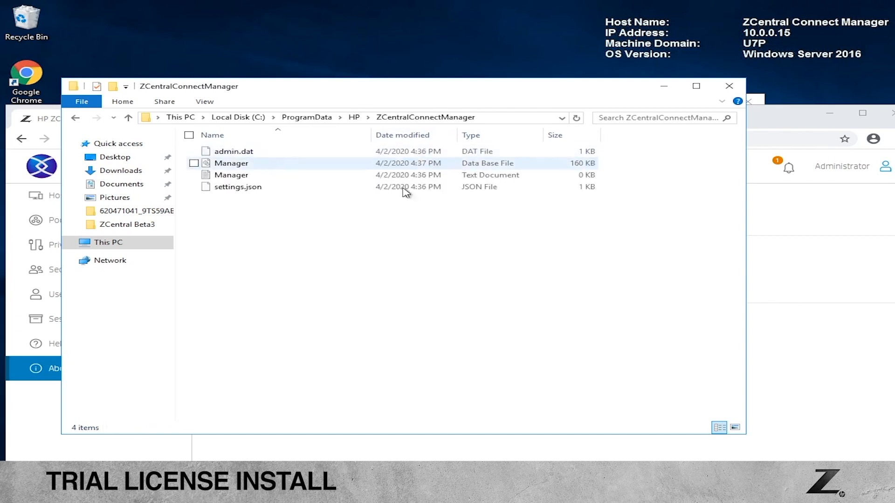
{"action": "right_click", "coordinate": [307, 272]}
{"action": "left_click", "coordinate": [192, 350]}
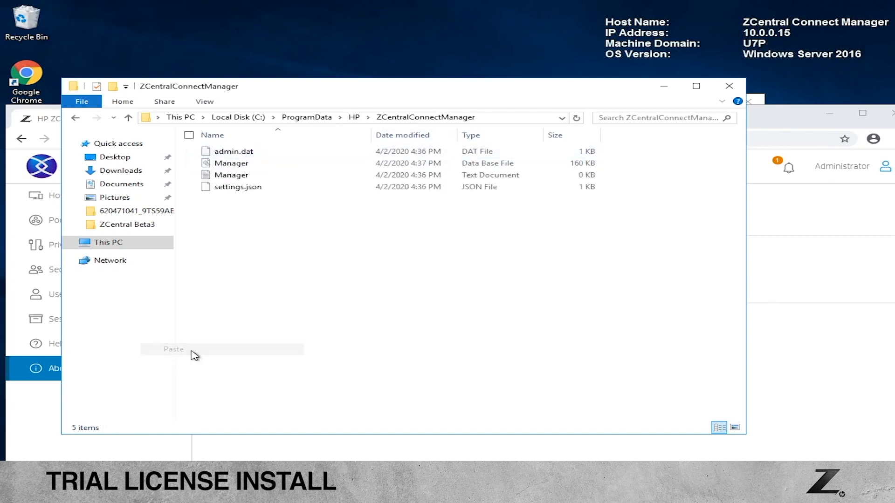
{"action": "left_click", "coordinate": [325, 343]}
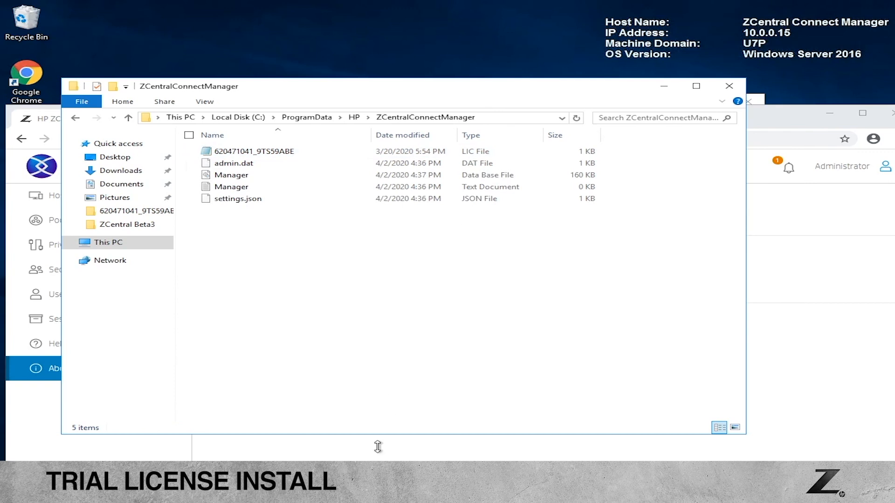
Step: Open Computer Management and show the Services list under Services and Applications
{"action": "key", "text": "super"}
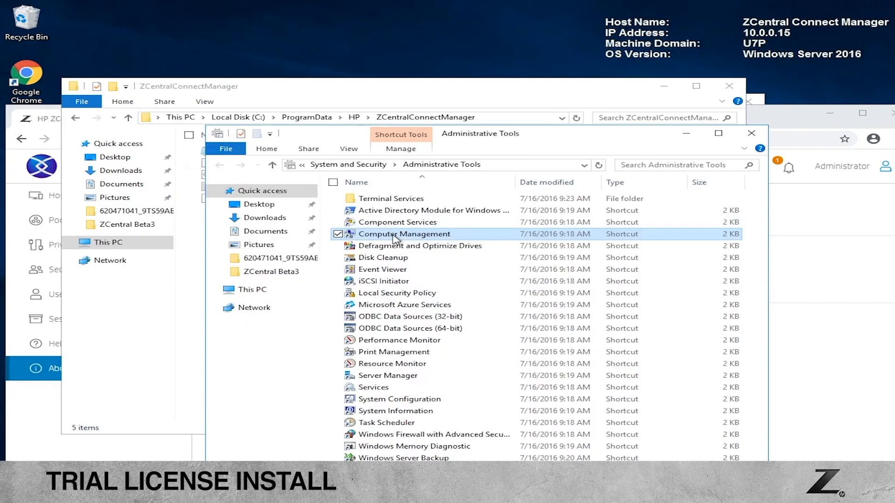
{"action": "double_click", "coordinate": [395, 235]}
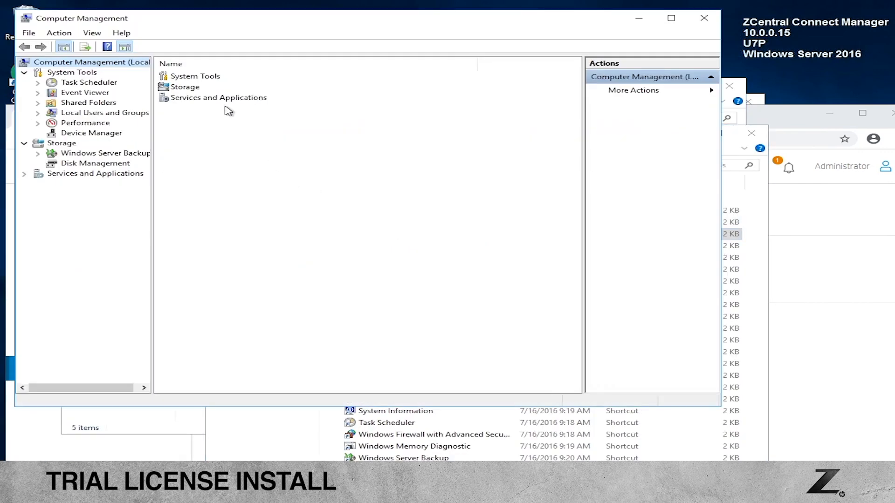
{"action": "double_click", "coordinate": [222, 99]}
{"action": "double_click", "coordinate": [189, 86]}
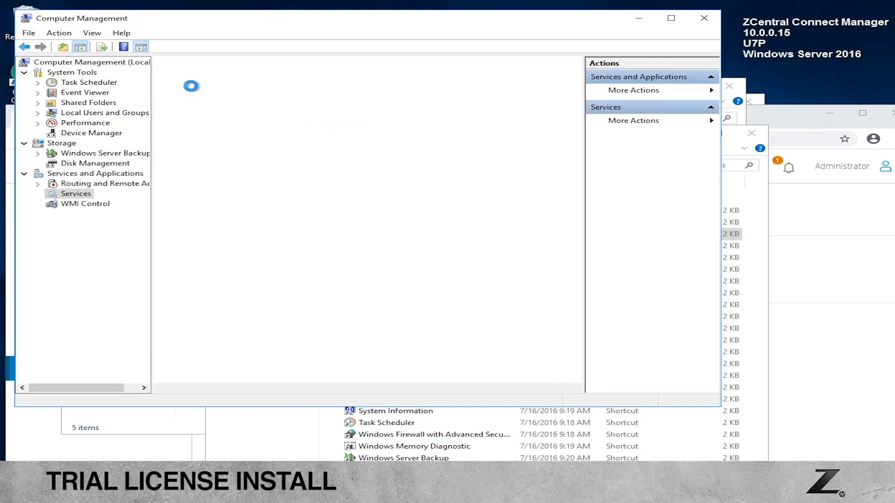
{"action": "scroll", "coordinate": [364, 221], "scroll_direction": "down", "scroll_amount": 13}
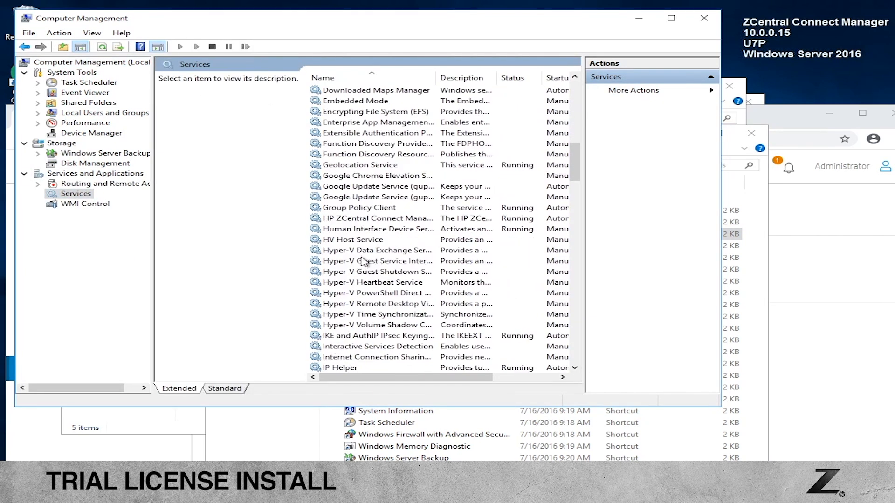
Step: Restart the HP ZCentral Connect Manager service
{"action": "left_click", "coordinate": [362, 218]}
{"action": "right_click", "coordinate": [361, 218]}
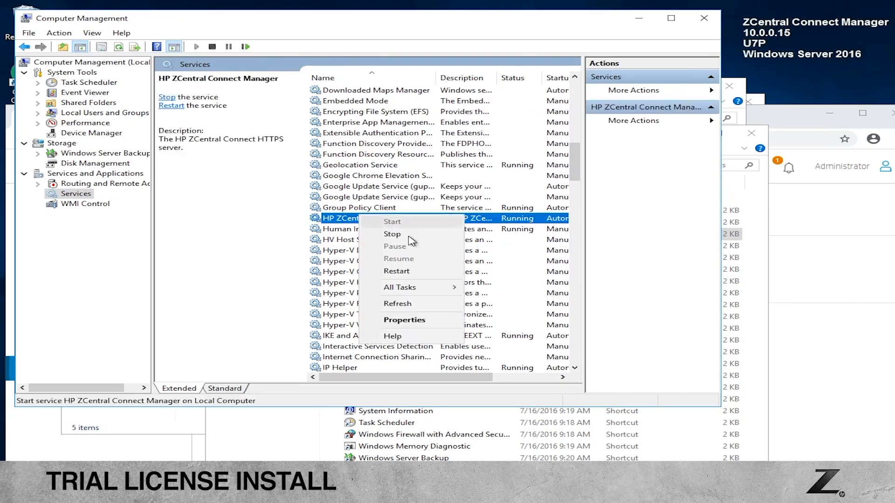
{"action": "left_click", "coordinate": [397, 273]}
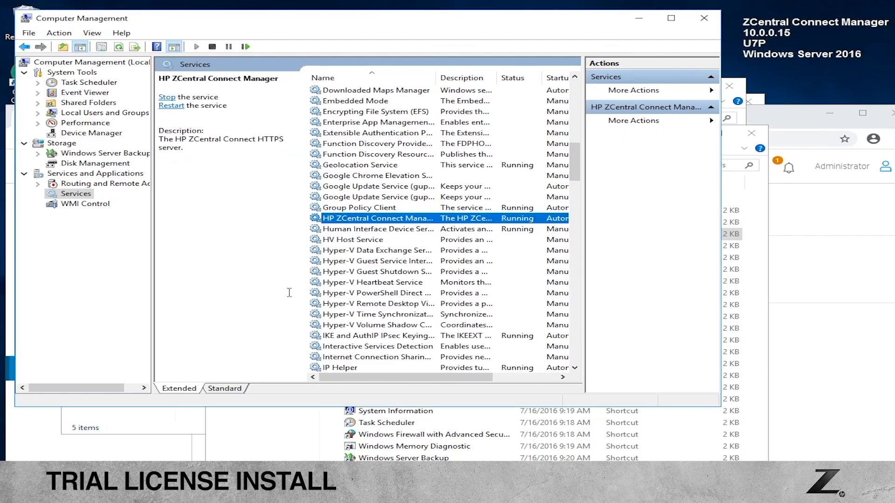
Step: Reload the About page and verify 'Licensed for: 100 Sessions' and 'Expires: 6/19/2020'
{"action": "left_click", "coordinate": [103, 462]}
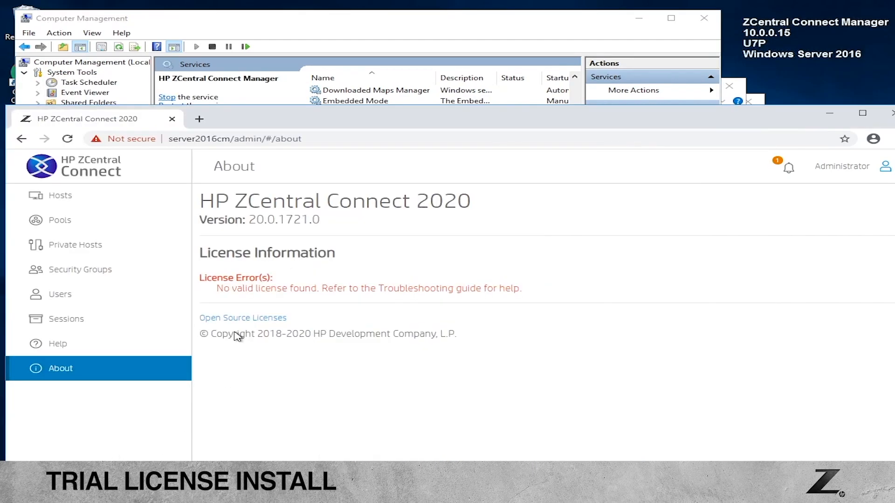
{"action": "left_click", "coordinate": [67, 139]}
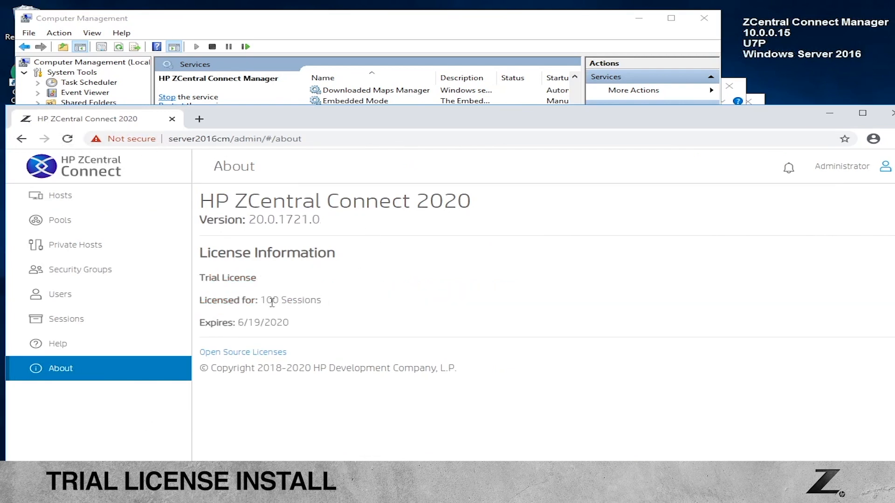
{"action": "left_click_drag", "start_coordinate": [327, 302], "coordinate": [201, 304]}
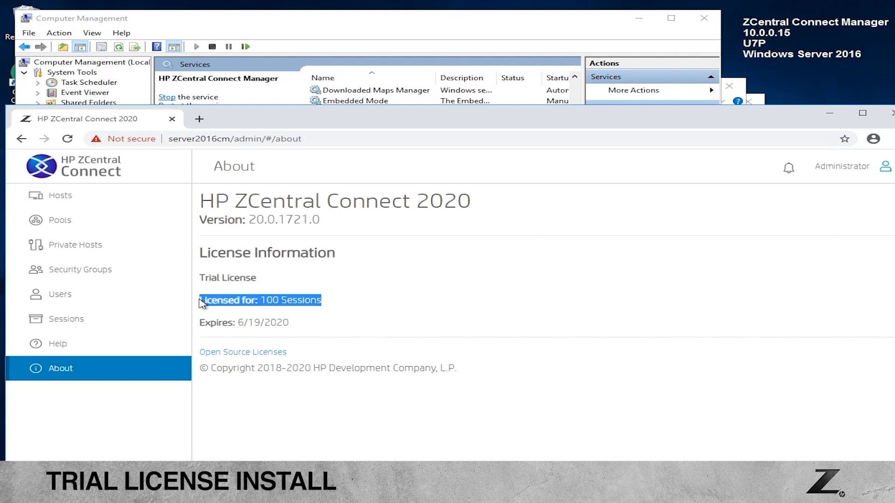
{"action": "left_click", "coordinate": [441, 287]}
{"action": "left_click_drag", "start_coordinate": [302, 322], "coordinate": [197, 326]}
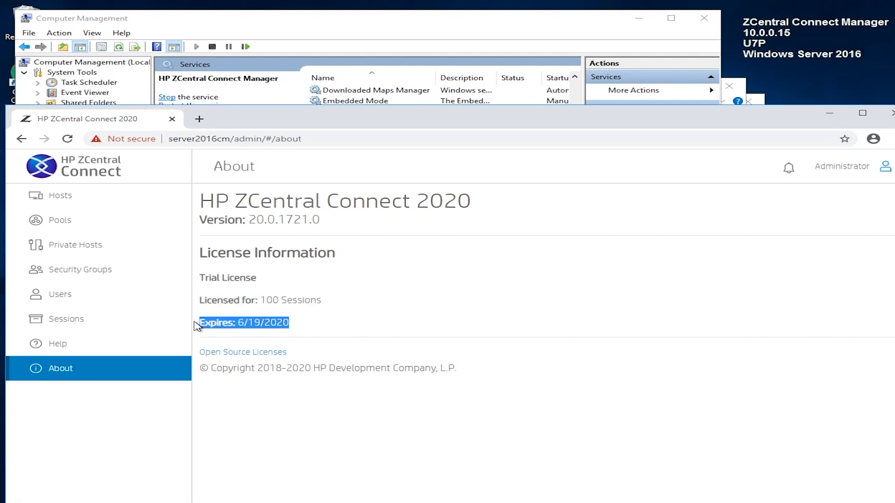
{"action": "left_click", "coordinate": [499, 299]}
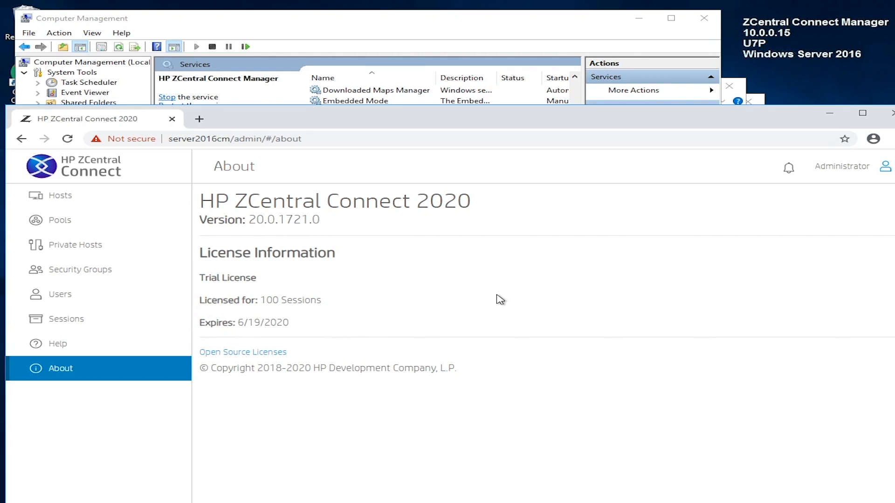